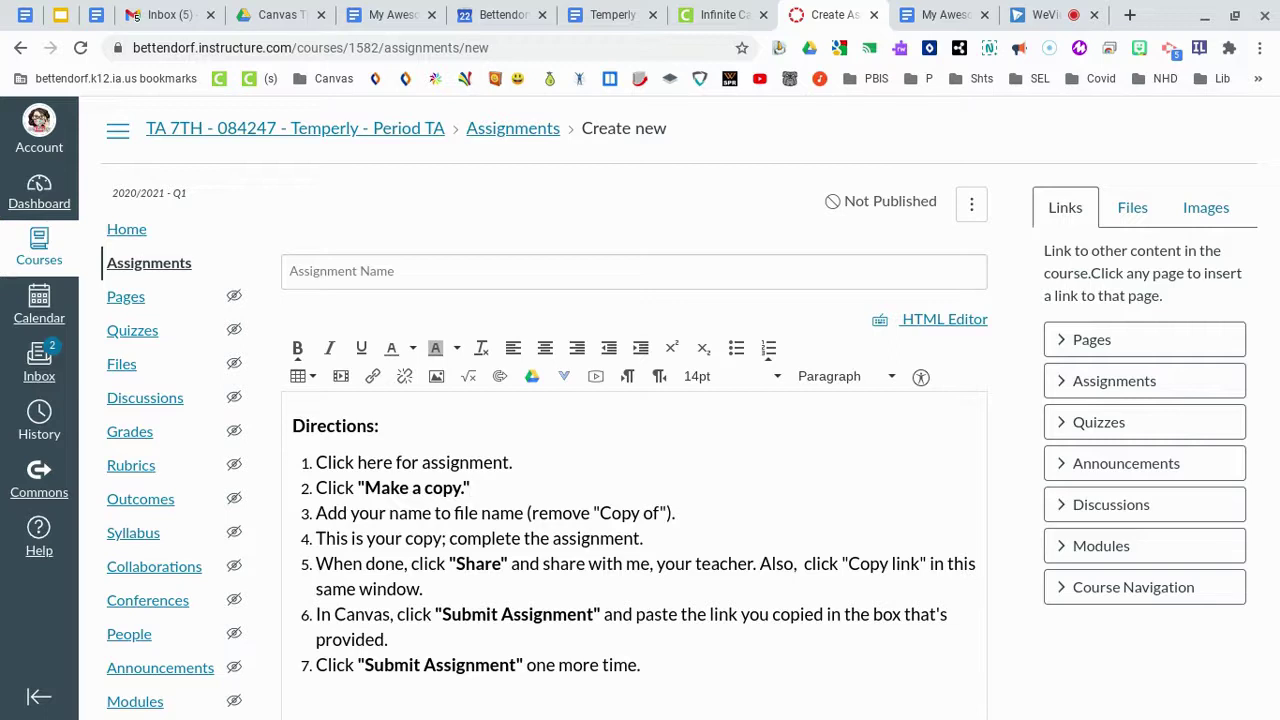
- Name the new assignment "My Awesome Assignment"
{"action": "left_click", "coordinate": [408, 280]}
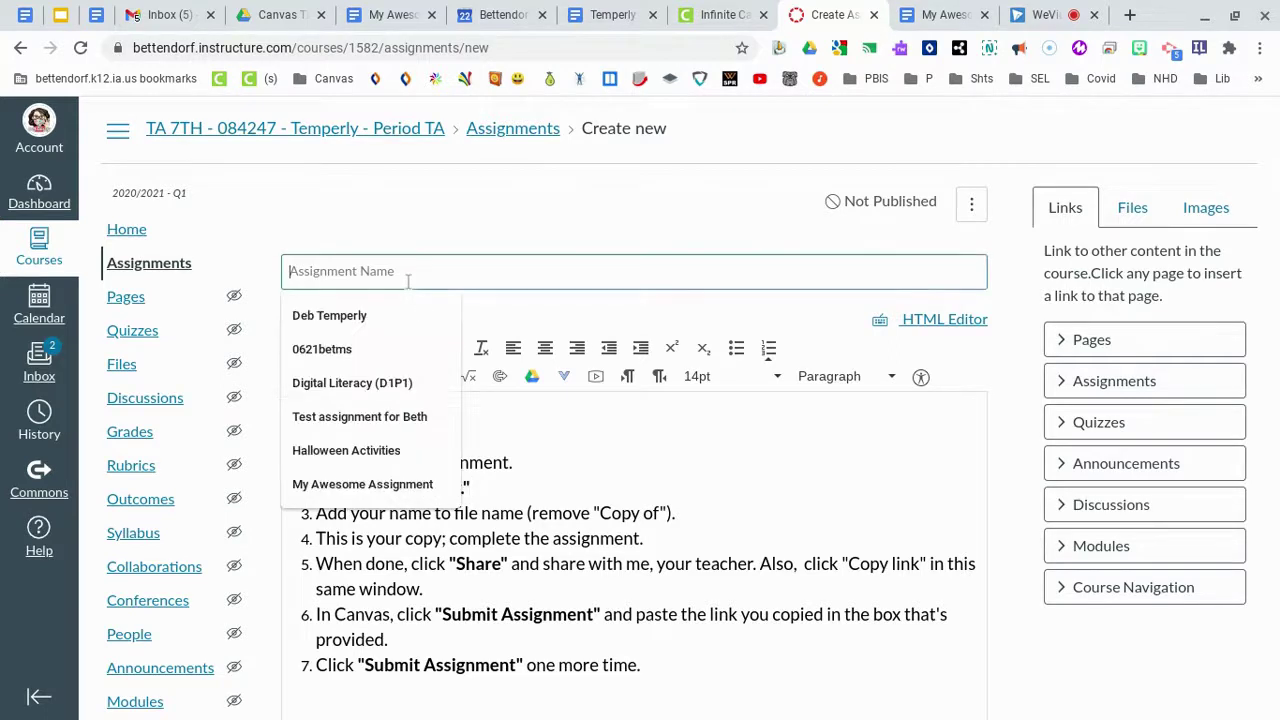
{"action": "type", "text": "My"}
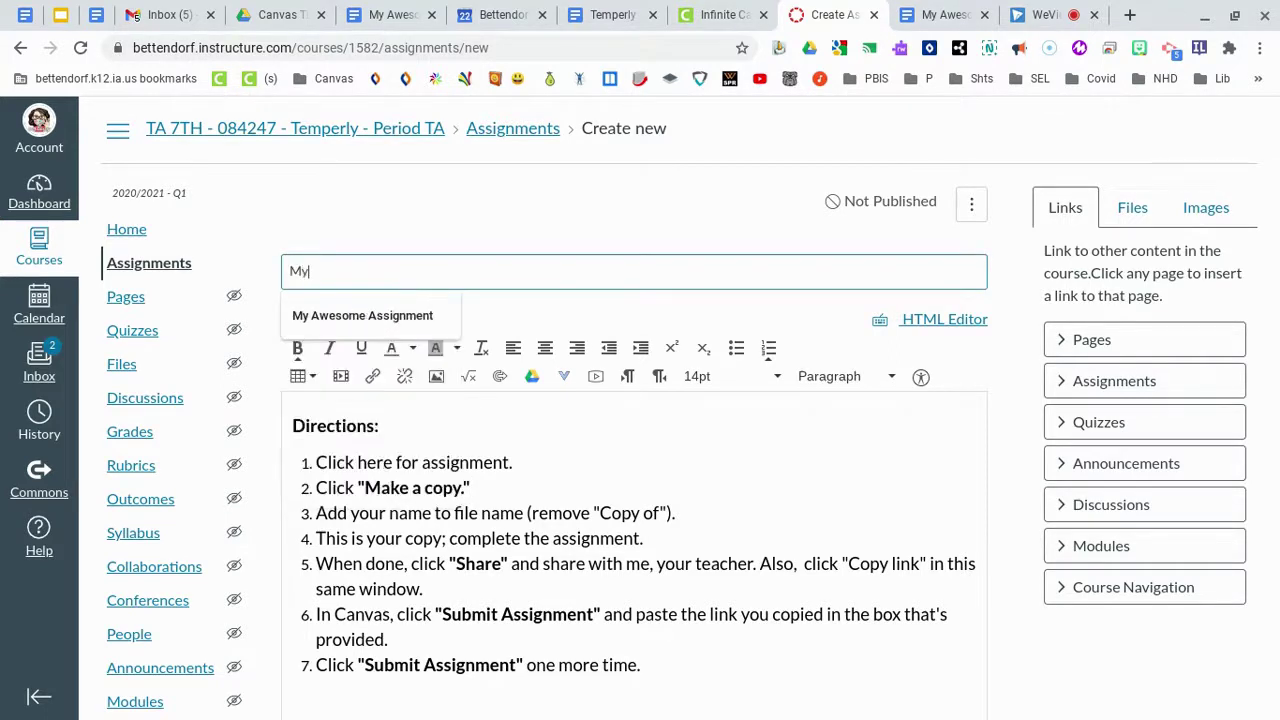
{"action": "left_click", "coordinate": [422, 316]}
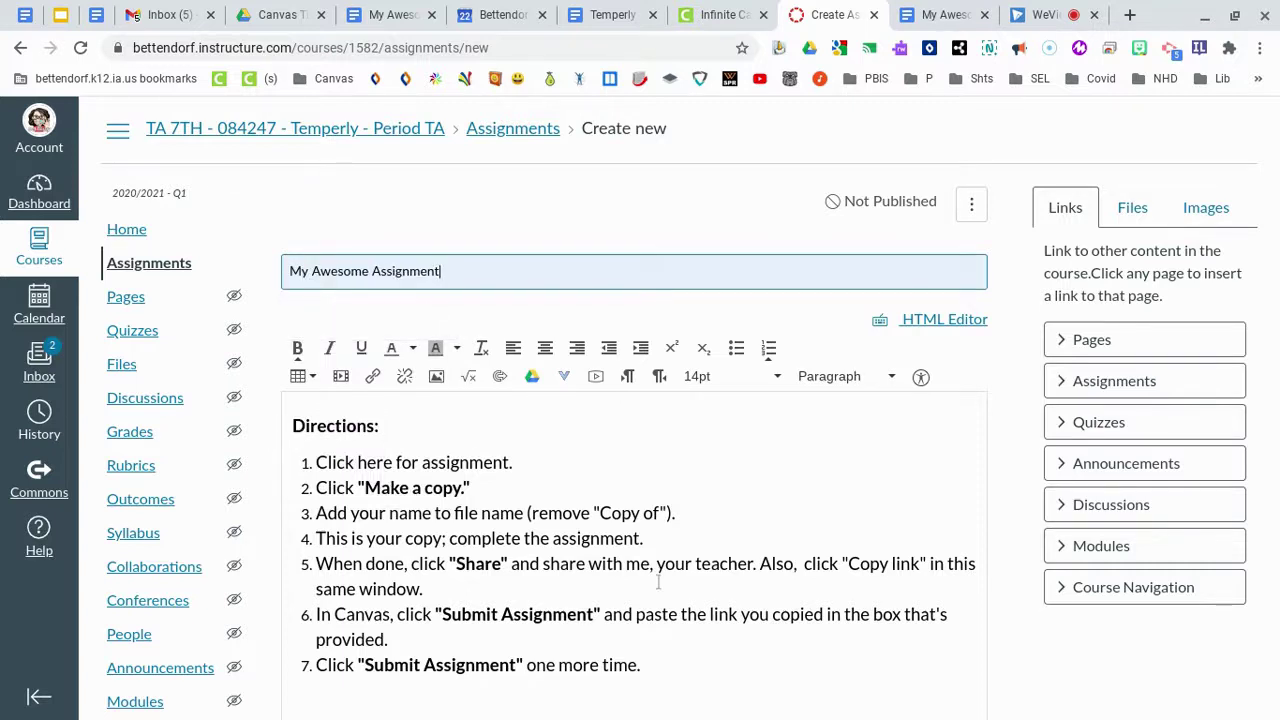
{"action": "scroll", "coordinate": [650, 582], "scroll_direction": "down", "scroll_amount": 2}
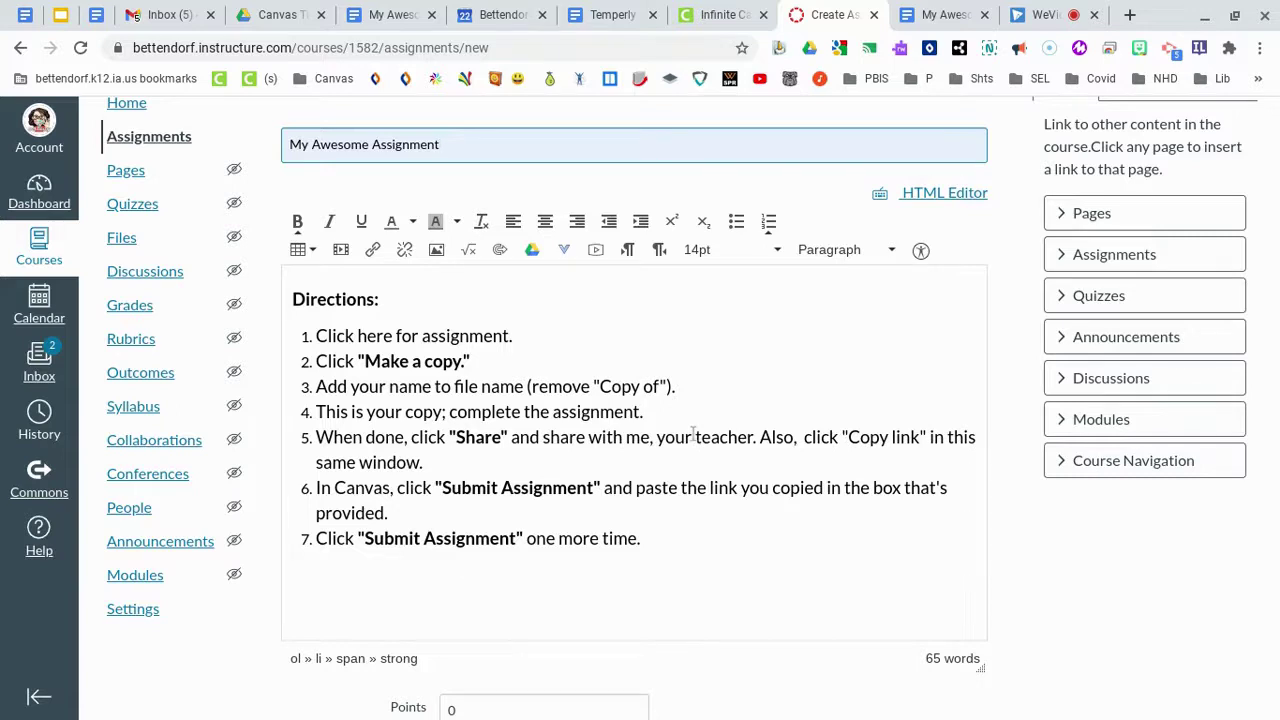
- Switch to the My Awesome Assignment Google Doc, set its link access to Anyone with the link, and copy the sharing link
{"action": "left_click", "coordinate": [938, 18]}
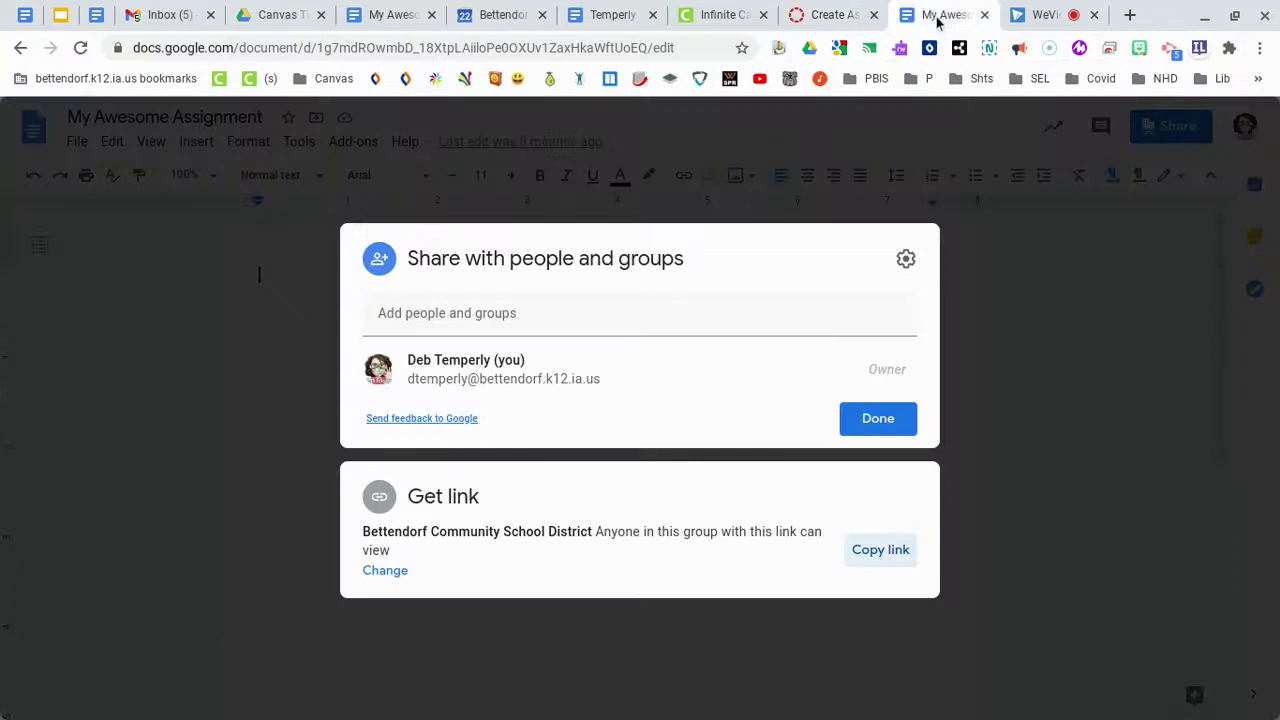
{"action": "left_click", "coordinate": [916, 174]}
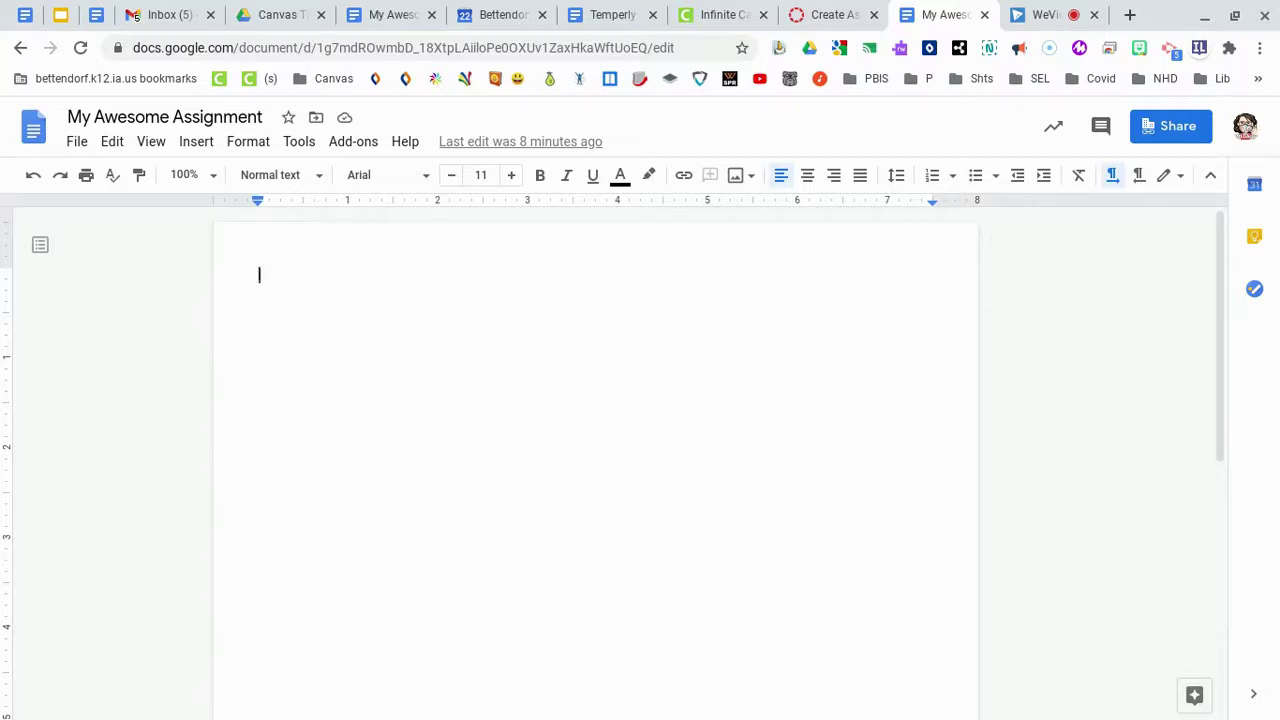
{"action": "left_click", "coordinate": [1187, 136]}
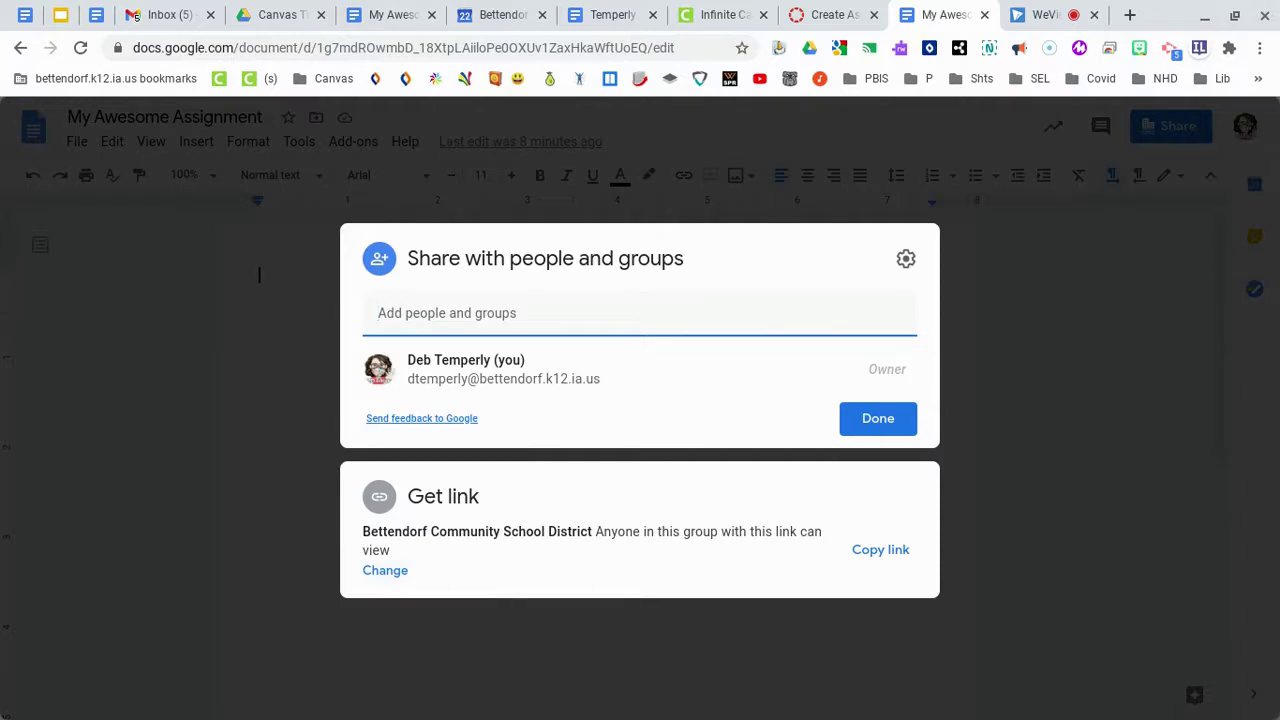
{"action": "left_click", "coordinate": [400, 571]}
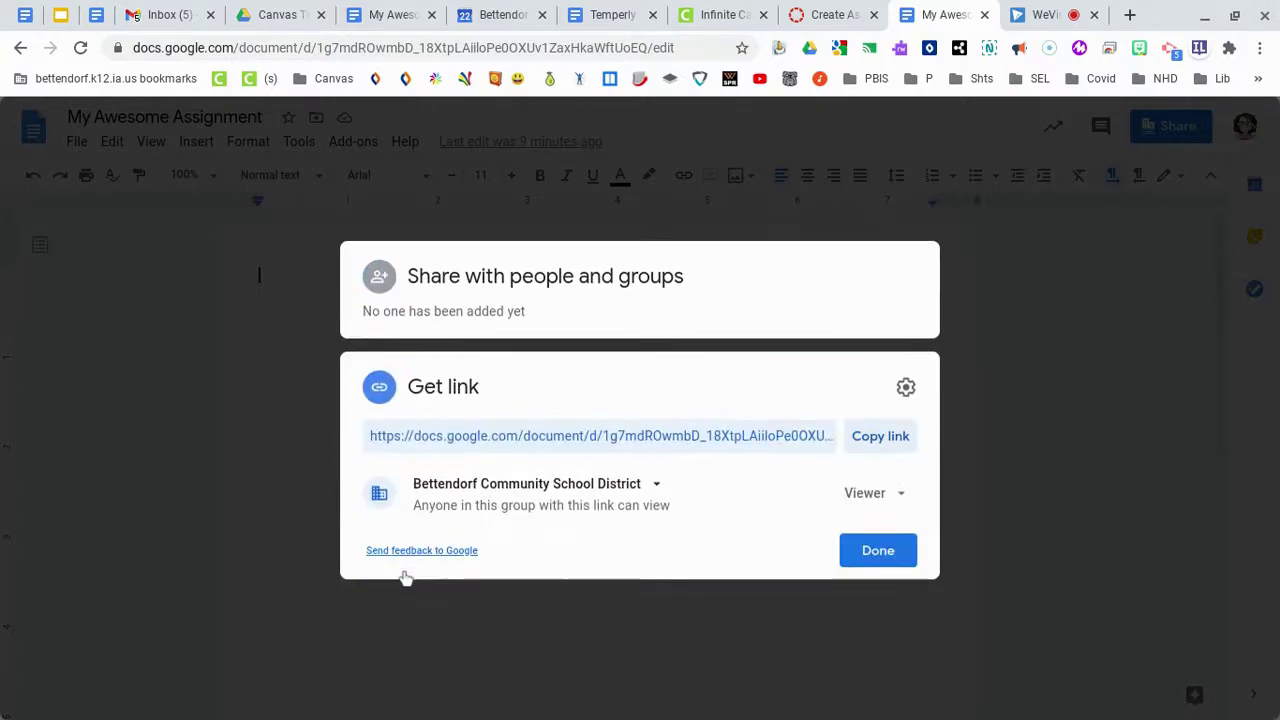
{"action": "left_click", "coordinate": [657, 484]}
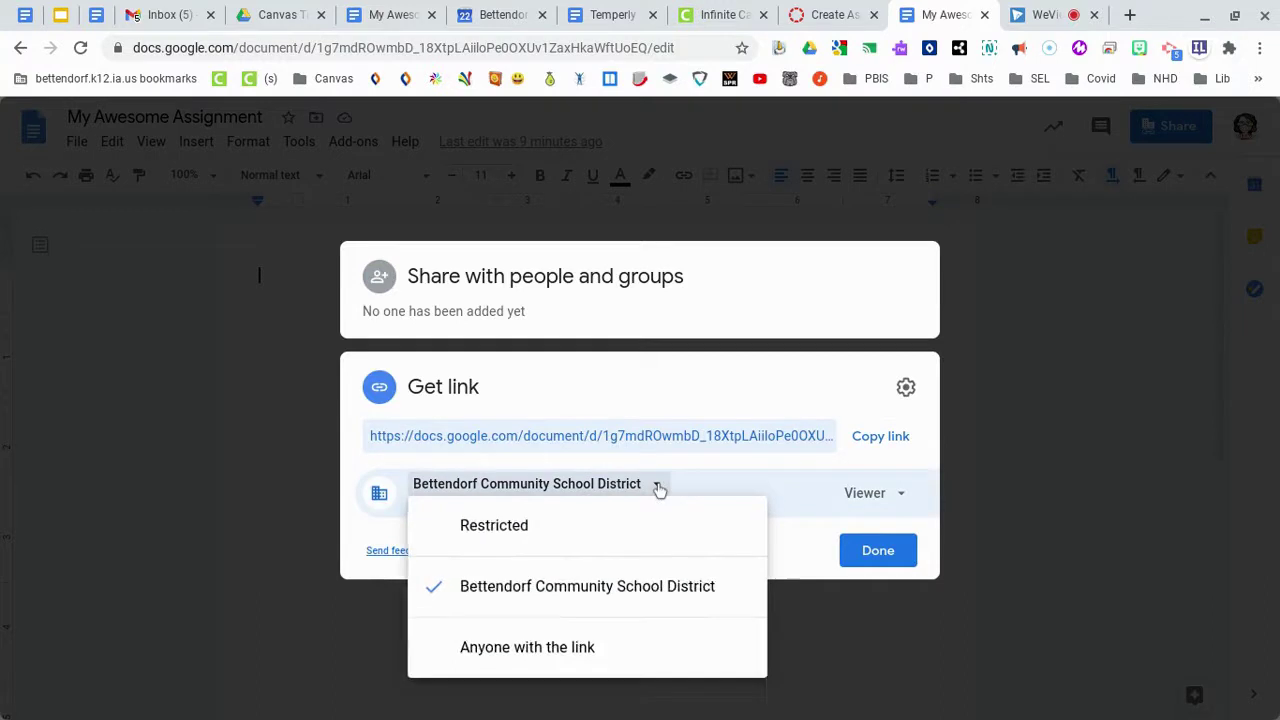
{"action": "left_click", "coordinate": [598, 662]}
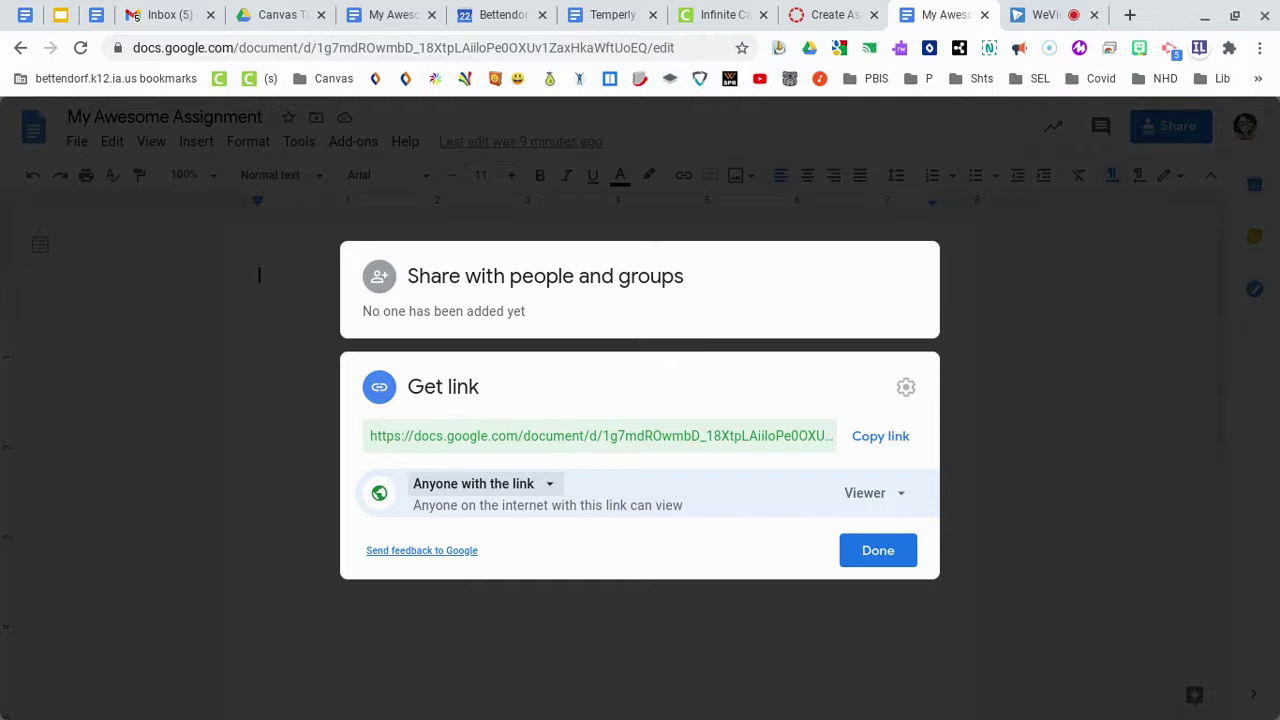
{"action": "left_click", "coordinate": [897, 440]}
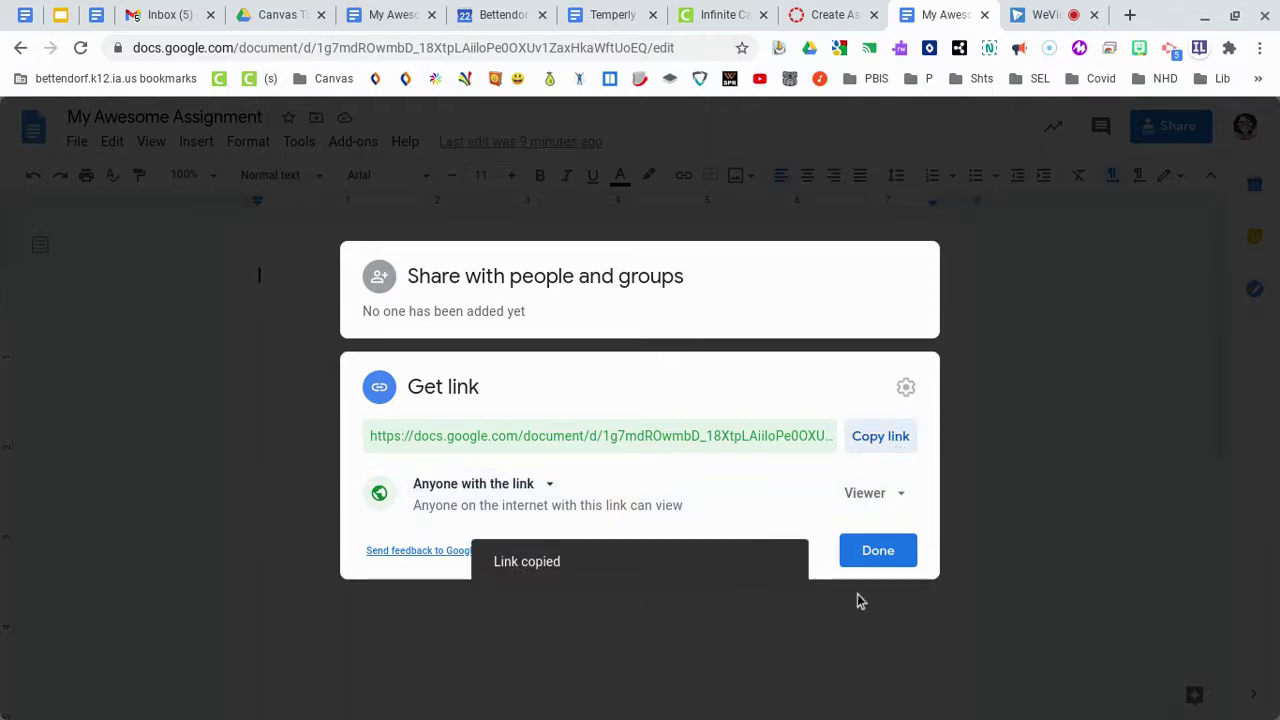
{"action": "left_click", "coordinate": [886, 563]}
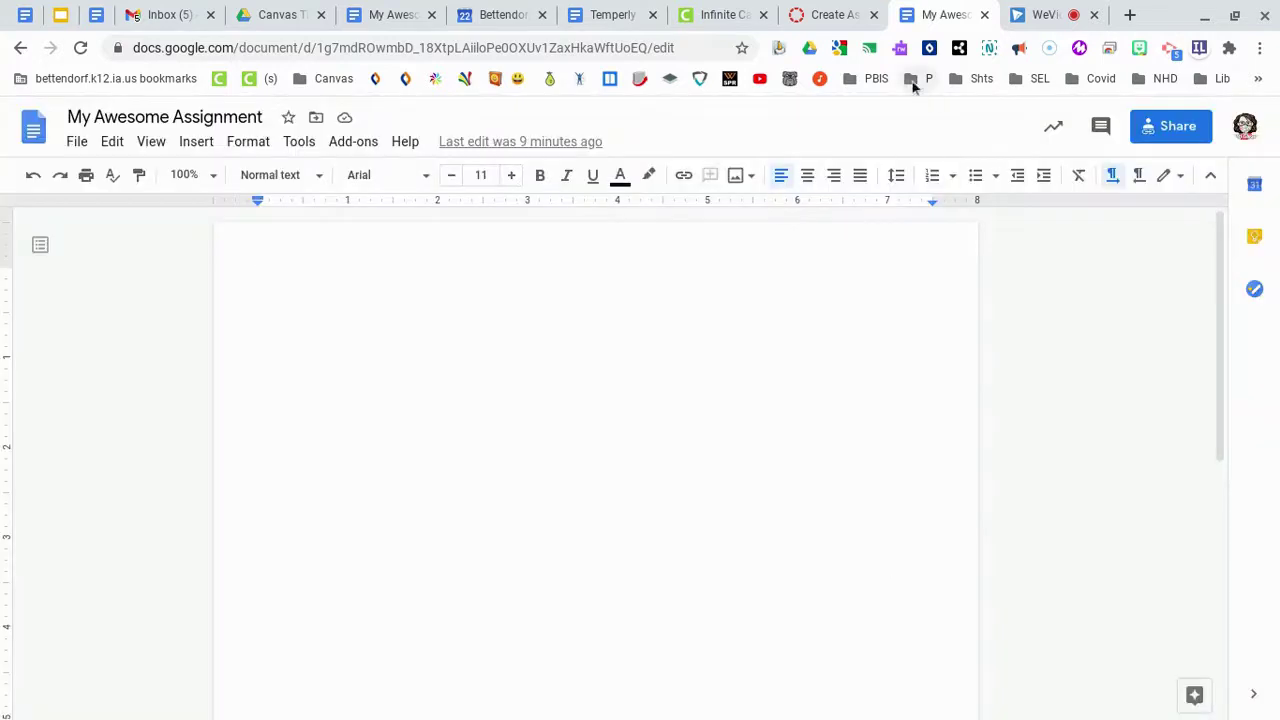
- Back in the Canvas assignment, start a website link on the word "here" in direction 1 with the copied document URL
{"action": "left_click", "coordinate": [835, 18]}
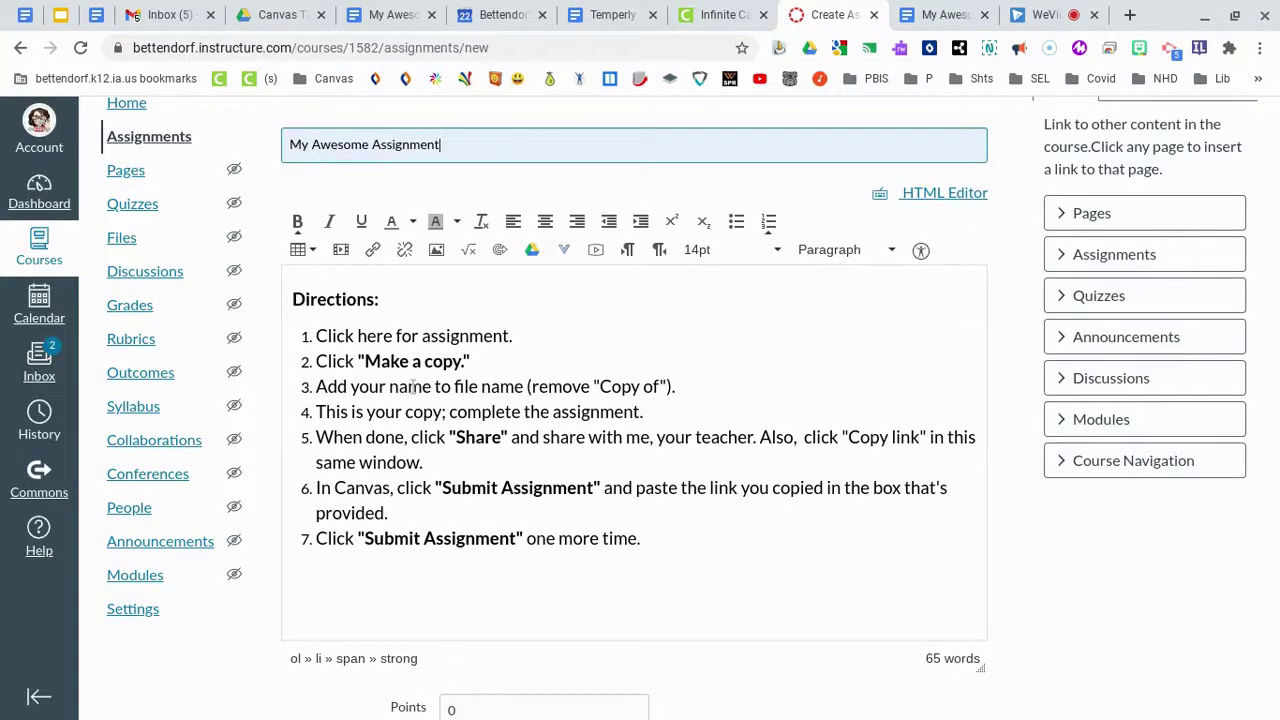
{"action": "left_click", "coordinate": [385, 336]}
{"action": "double_click", "coordinate": [385, 336]}
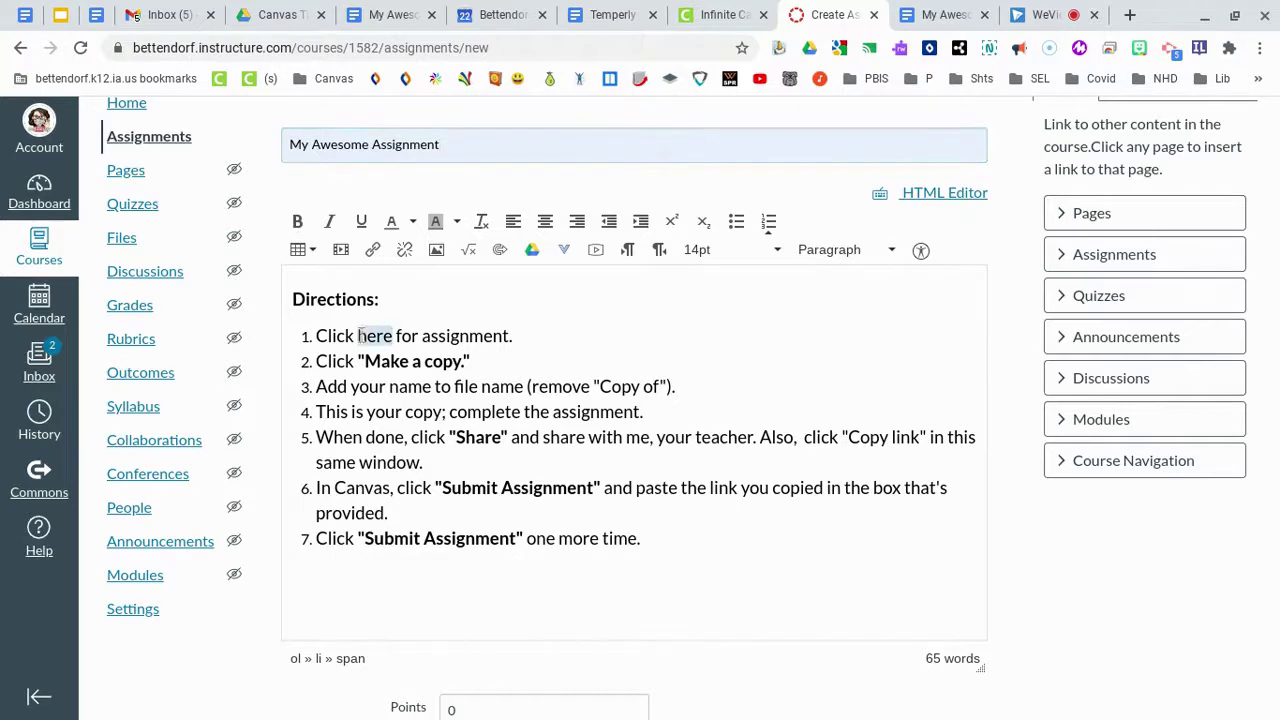
{"action": "left_click", "coordinate": [373, 250]}
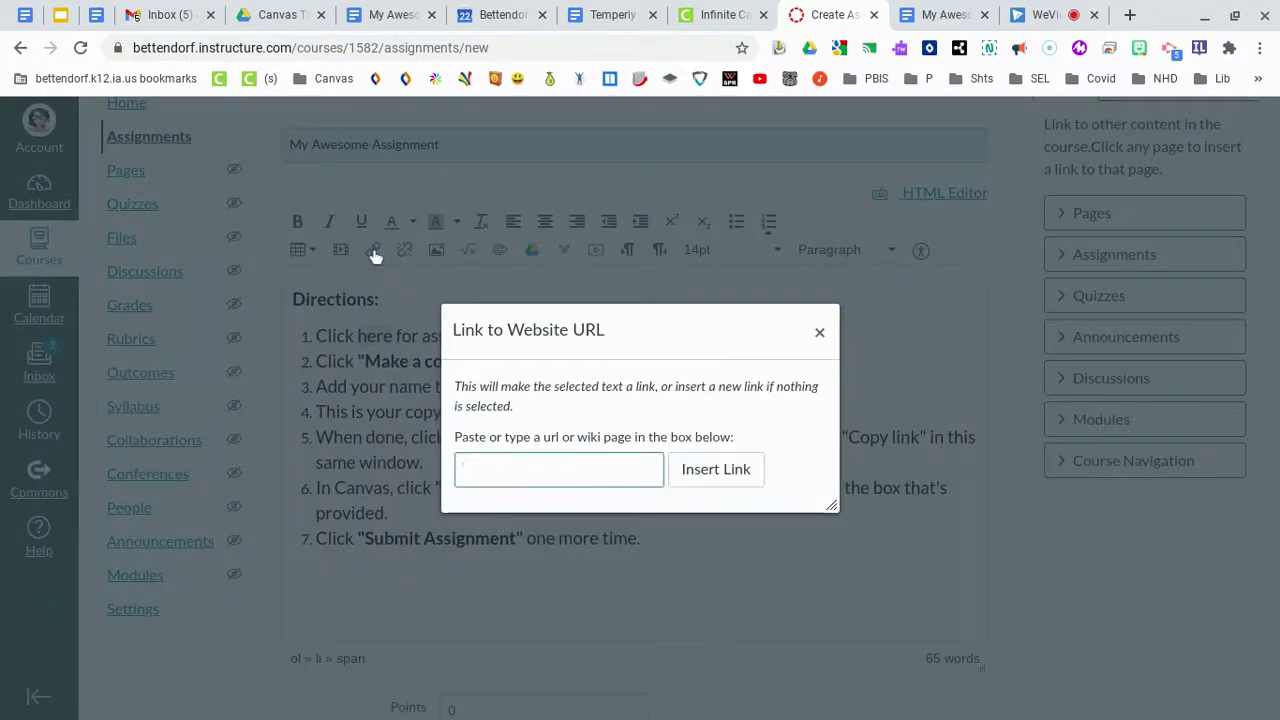
{"action": "key", "text": "ctrl+v"}
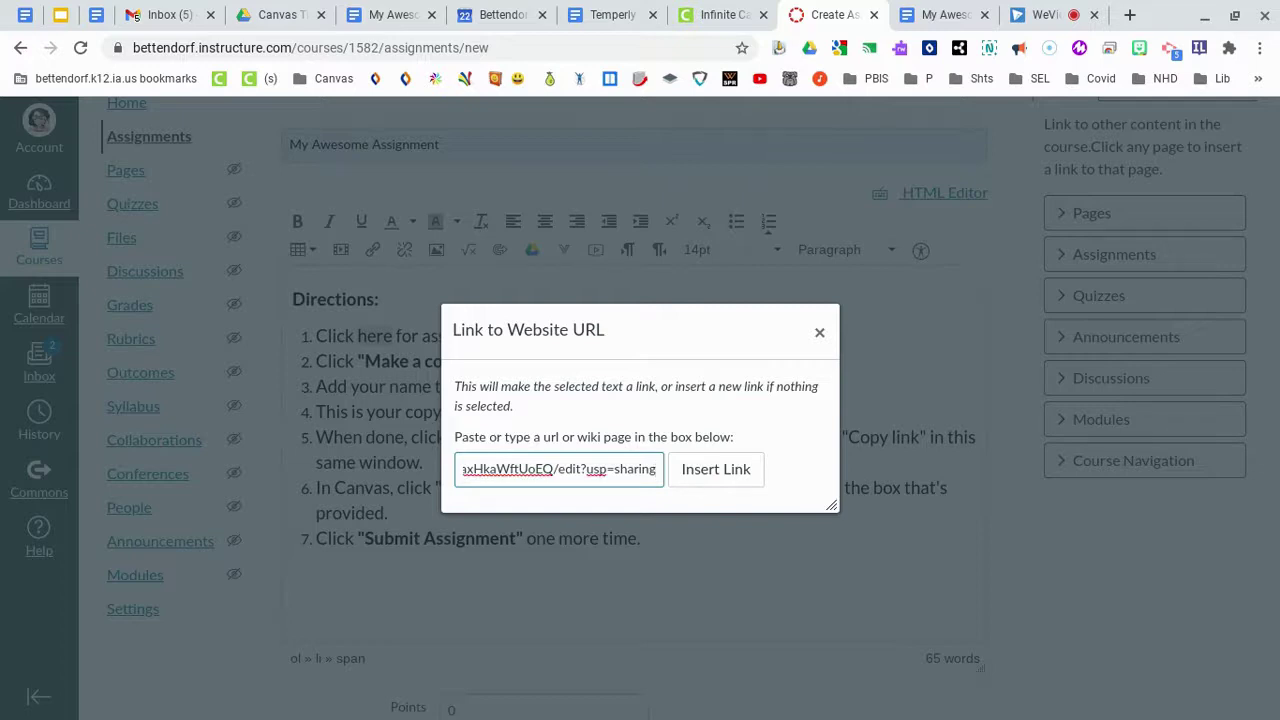
- Replace the URL's ending "edit?usp=sharing" with "copy" and insert the link
{"action": "key", "text": "Left"}
{"action": "key", "text": "Left"}
{"action": "key", "text": "Left"}
{"action": "key", "text": "Left"}
{"action": "key", "text": "Left"}
{"action": "key", "text": "Left"}
{"action": "key", "text": "Left"}
{"action": "key", "text": "Left"}
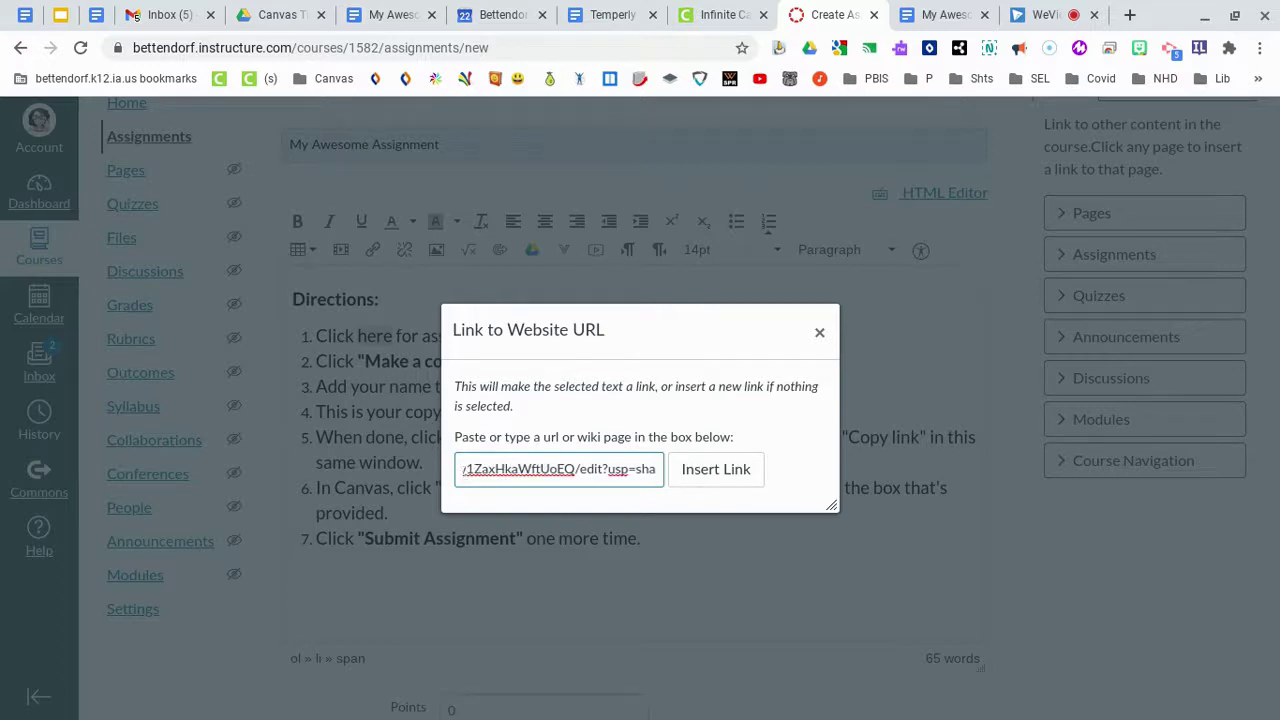
{"action": "key", "text": "Left"}
{"action": "key", "text": "Left"}
{"action": "key", "text": "Left"}
{"action": "key", "text": "Left"}
{"action": "key", "text": "Left"}
{"action": "key", "text": "Left"}
{"action": "key", "text": "Left"}
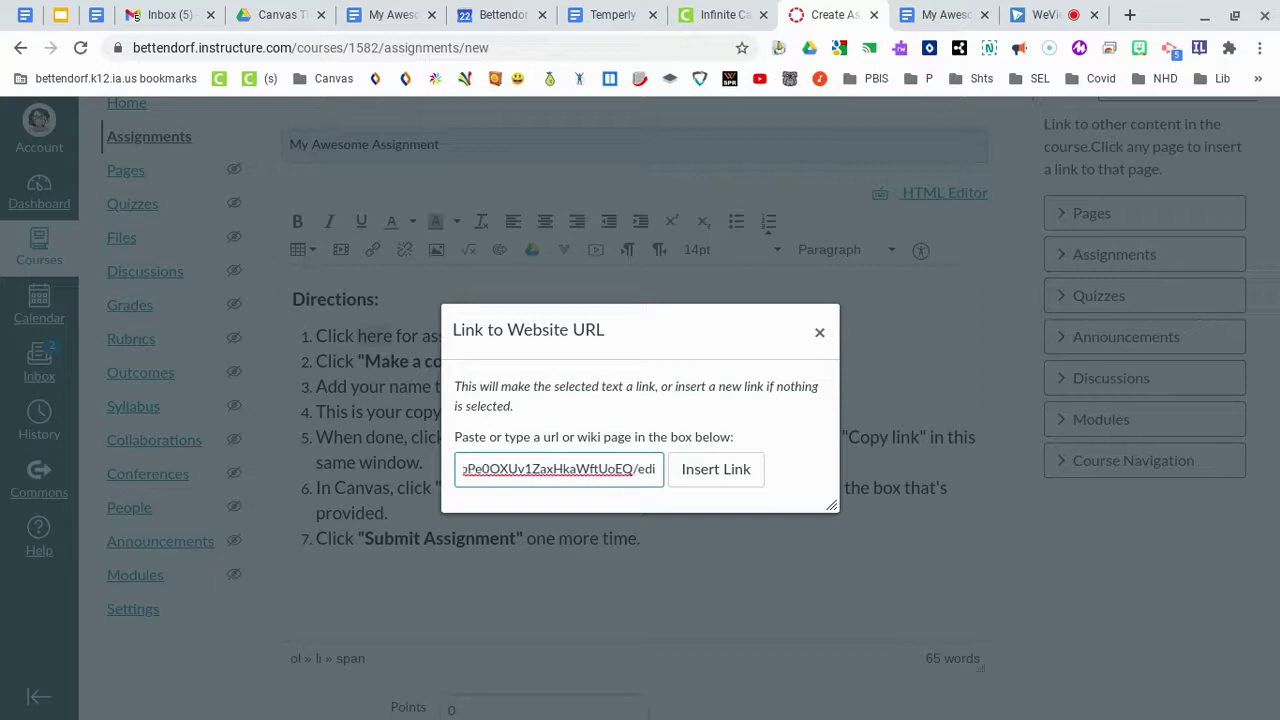
{"action": "key", "text": "BackSpace"}
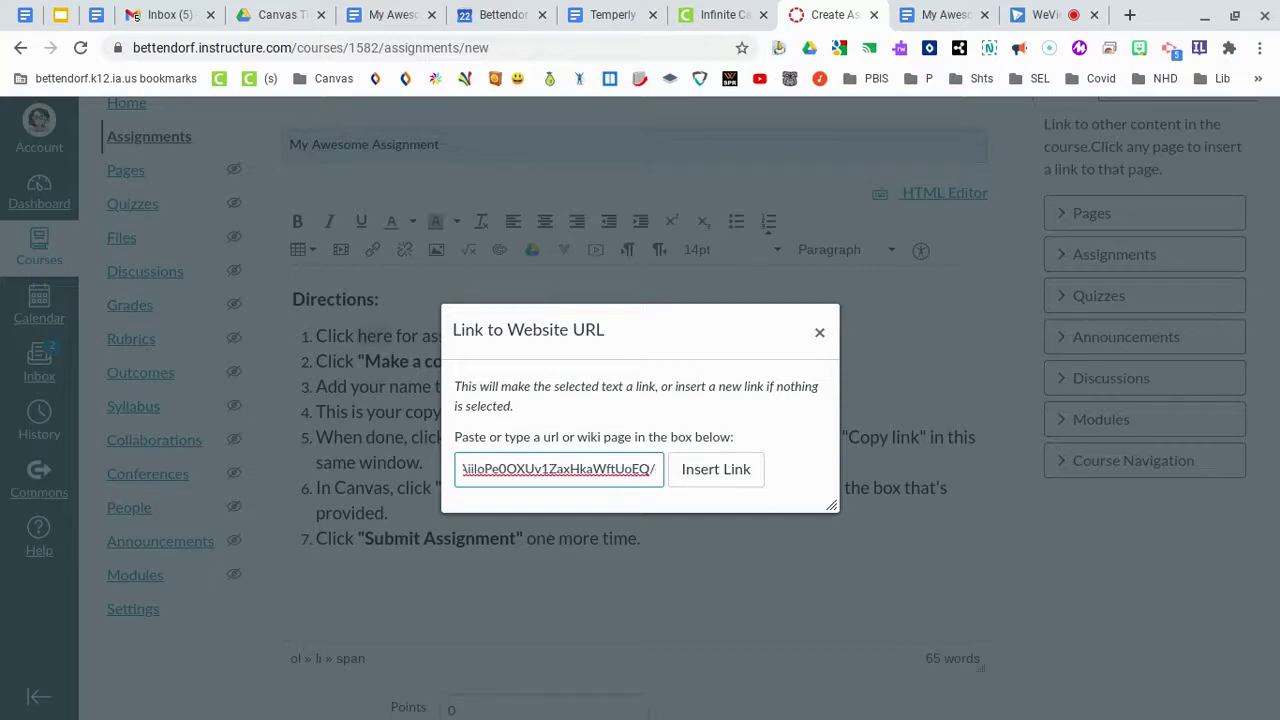
{"action": "type", "text": "copy"}
{"action": "left_click", "coordinate": [688, 476]}
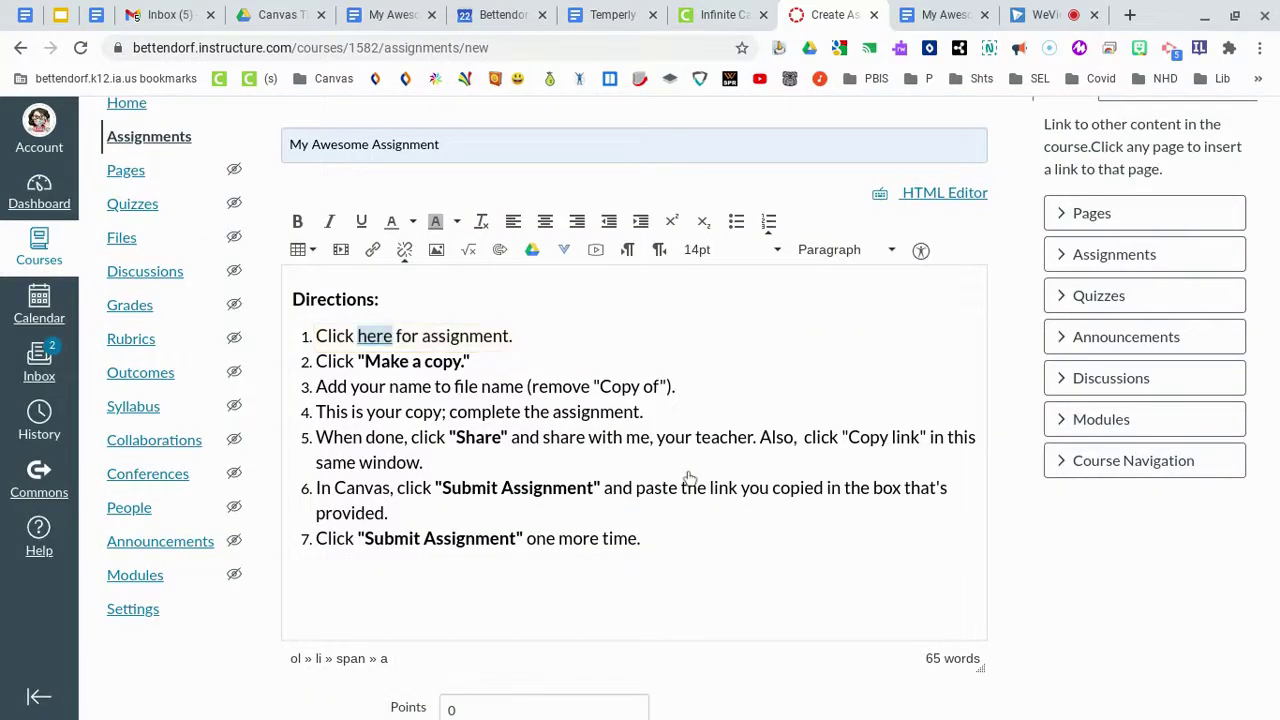
- Make the linked word "here" in direction 1 bold and blue
{"action": "double_click", "coordinate": [375, 337]}
{"action": "left_click", "coordinate": [298, 222]}
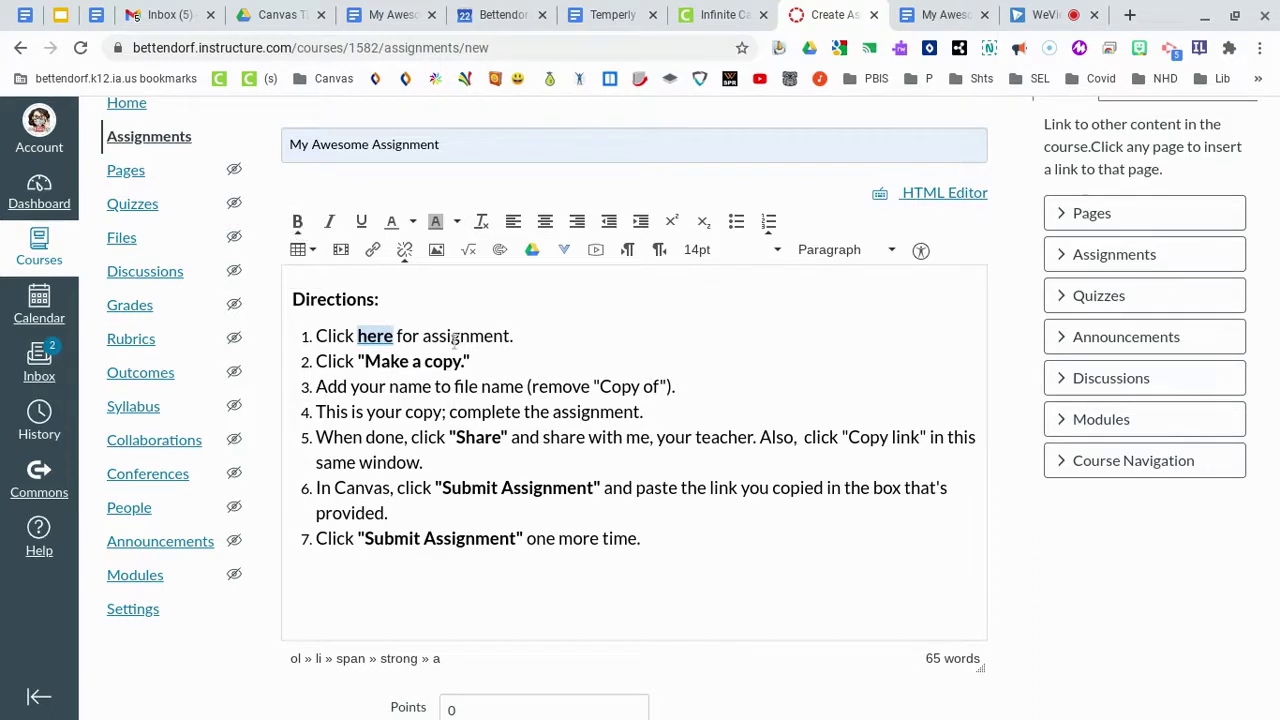
{"action": "left_click", "coordinate": [413, 222]}
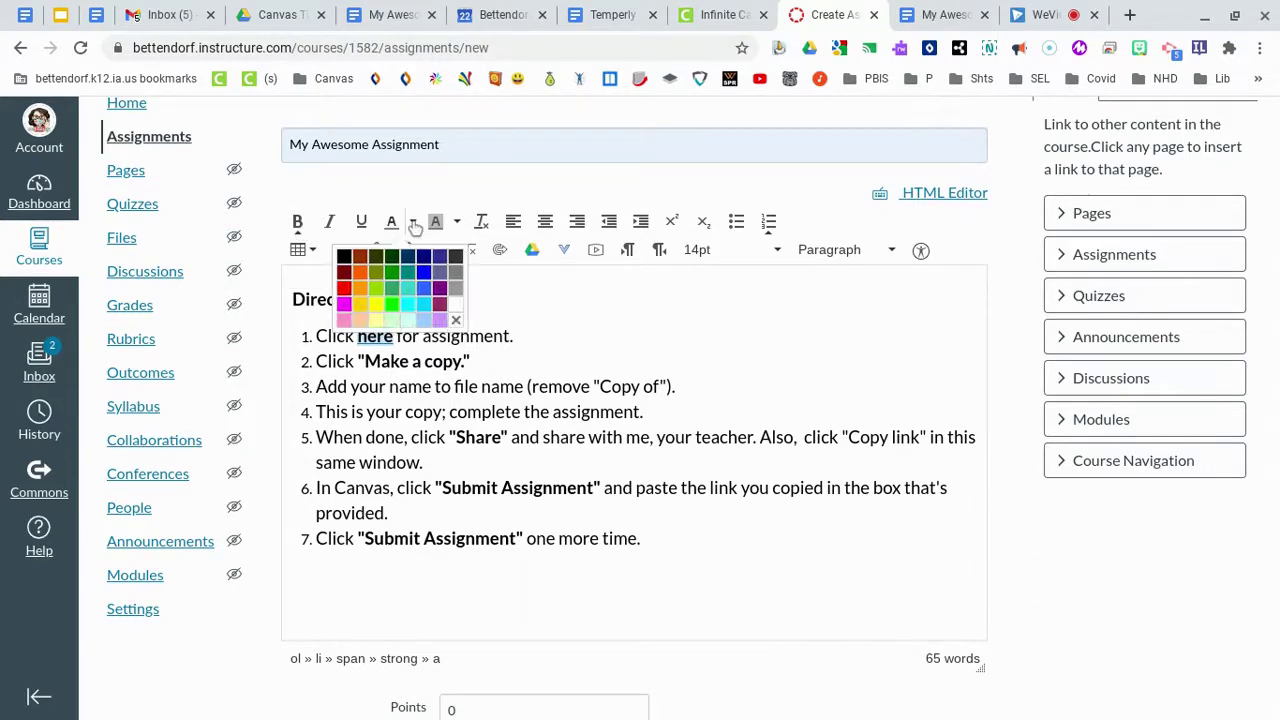
{"action": "left_click", "coordinate": [426, 279]}
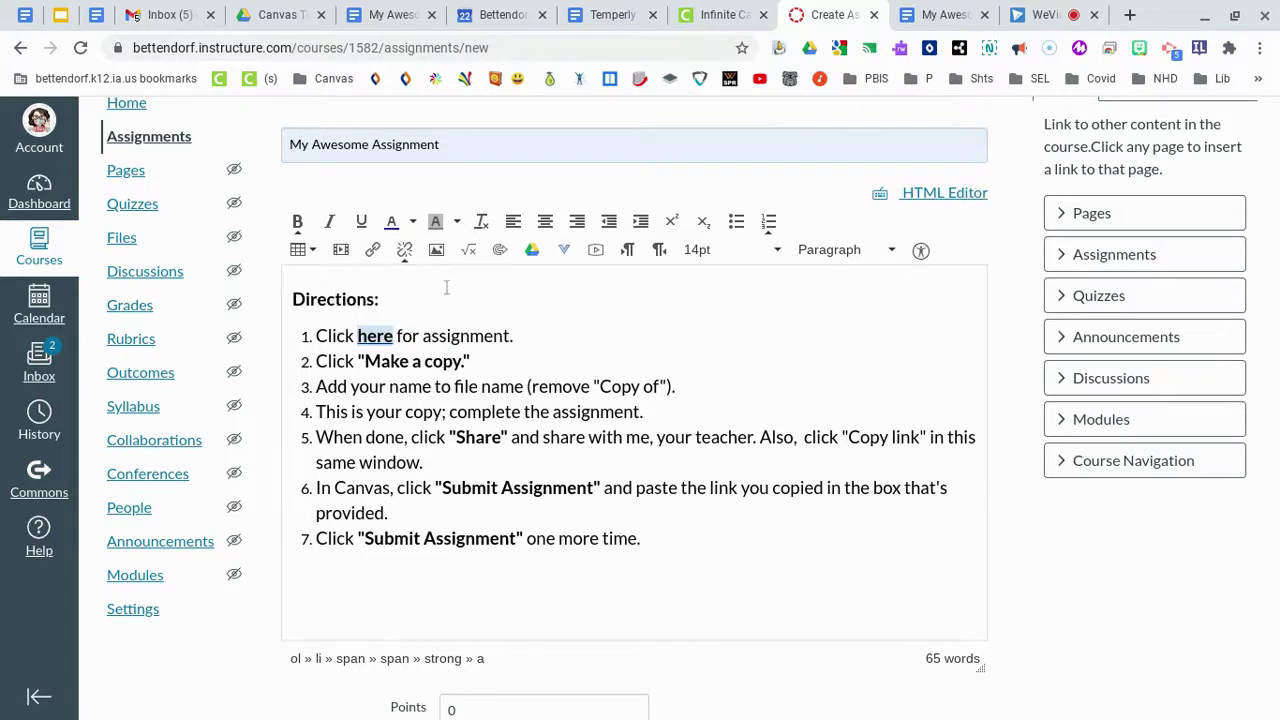
{"action": "left_click", "coordinate": [553, 337]}
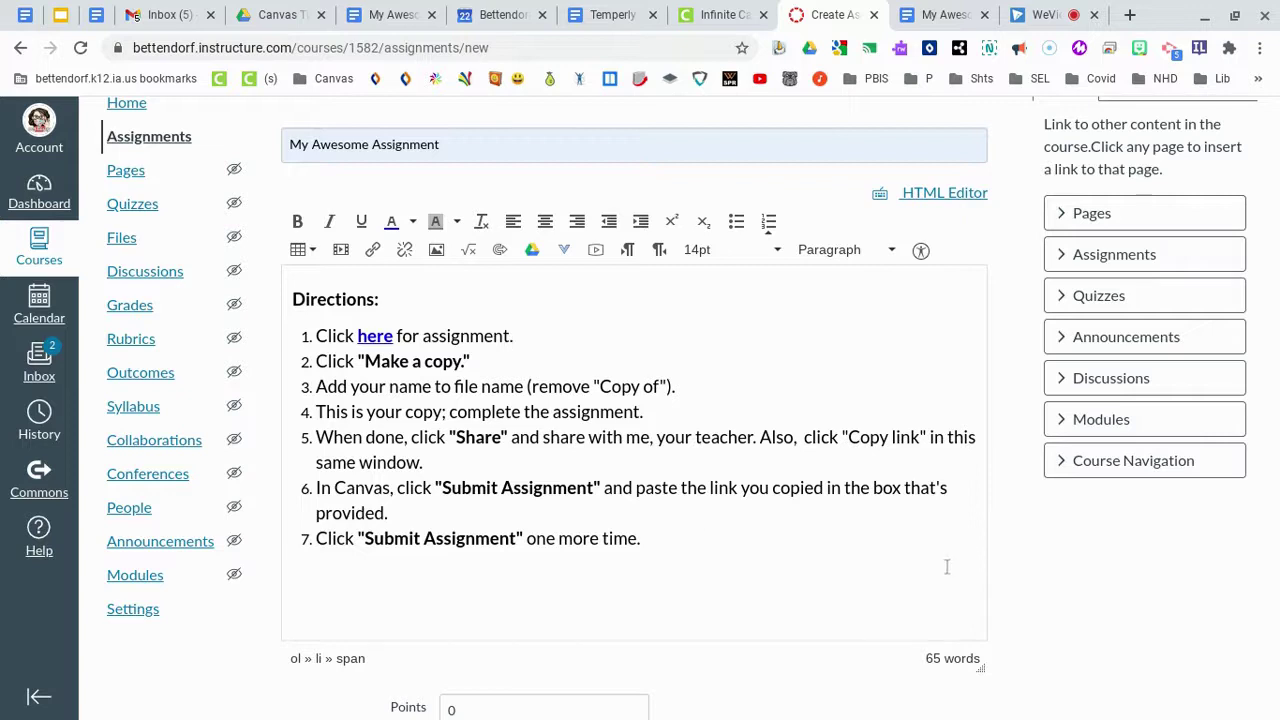
- Display the assignment's grade as Points and set its points to 2
{"action": "scroll", "coordinate": [946, 567], "scroll_direction": "down", "scroll_amount": 1}
{"action": "scroll", "coordinate": [946, 567], "scroll_direction": "down", "scroll_amount": 5}
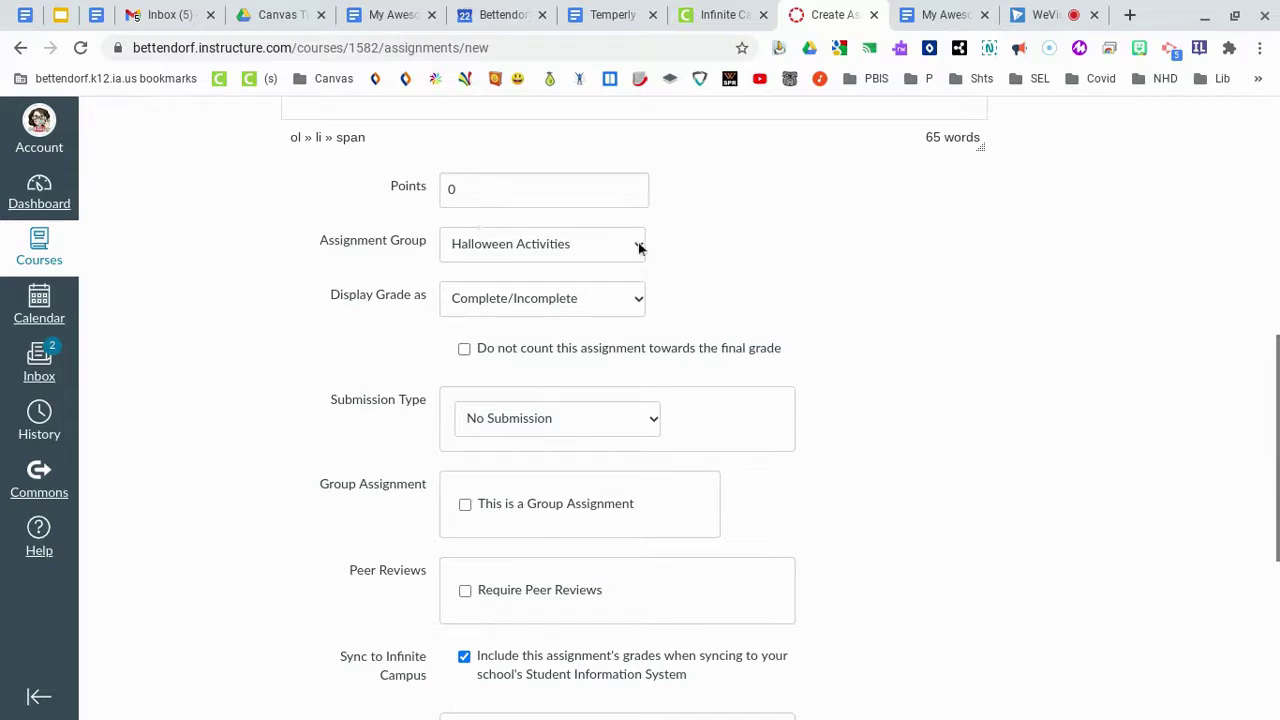
{"action": "left_click", "coordinate": [634, 298]}
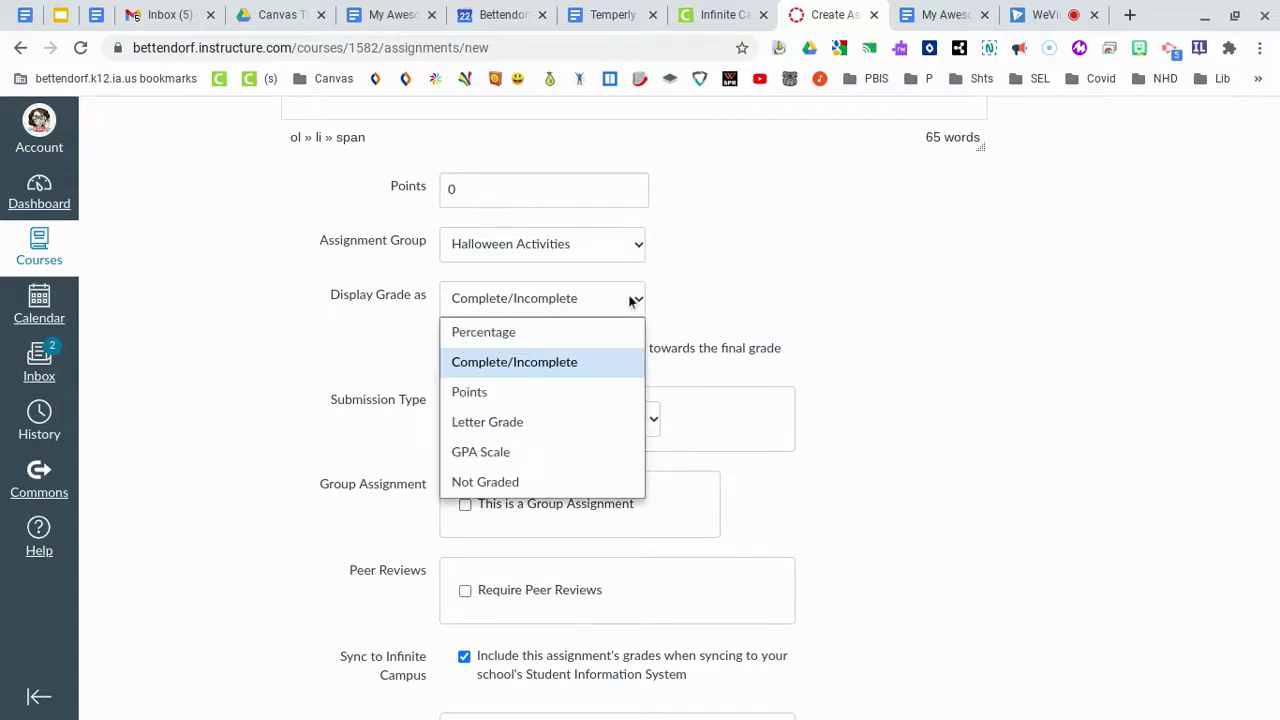
{"action": "left_click", "coordinate": [510, 394]}
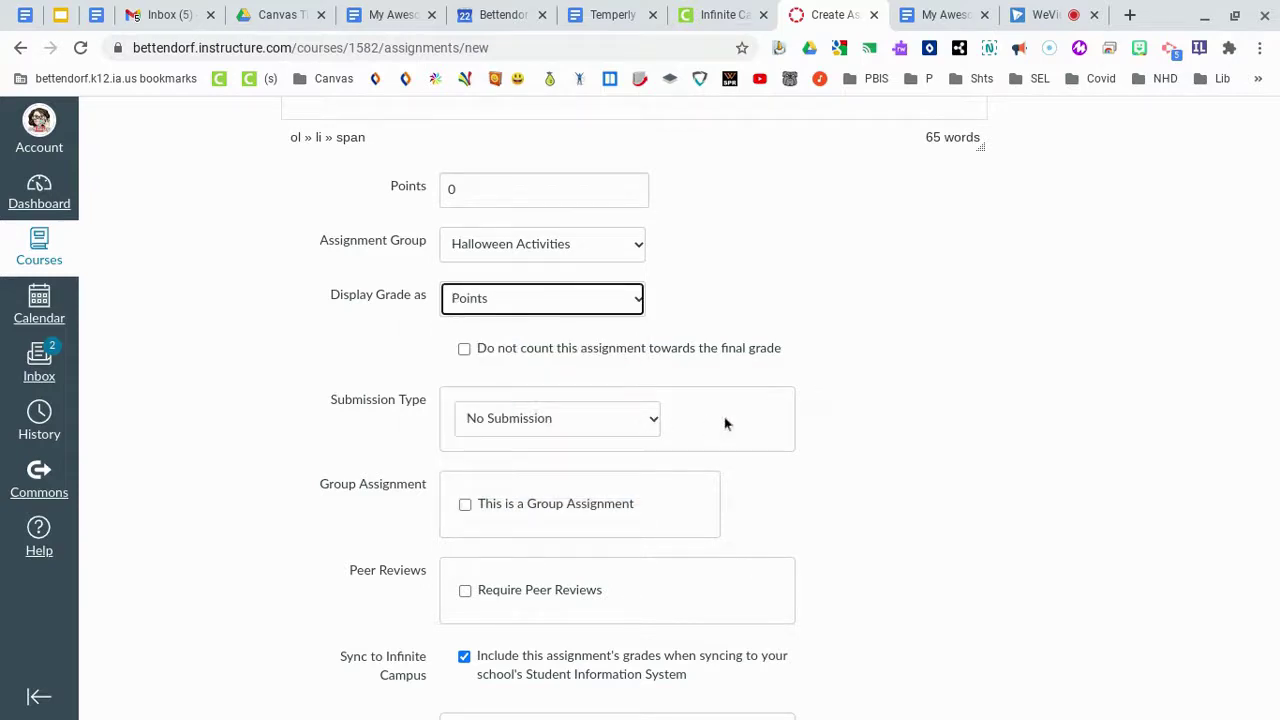
{"action": "left_click", "coordinate": [458, 190]}
{"action": "key", "text": "BackSpace"}
{"action": "type", "text": "2"}
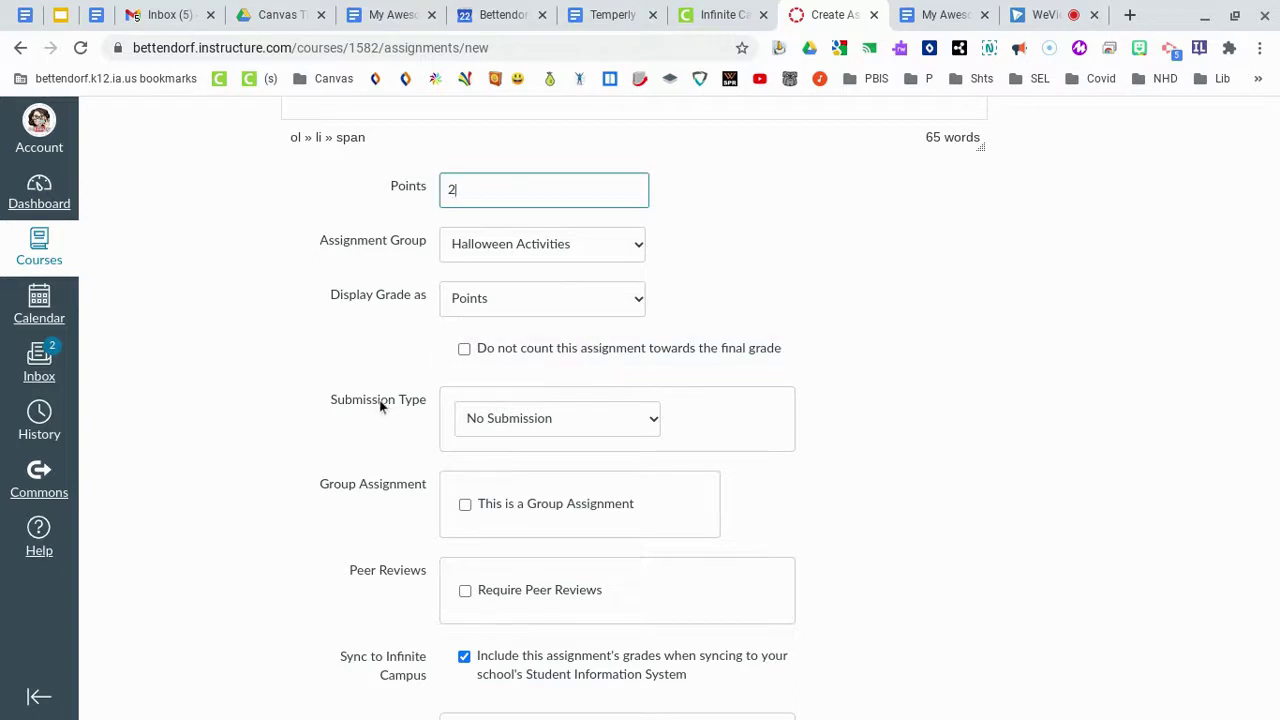
- Set the submission type to Online with Website URL as the only entry option
{"action": "left_click", "coordinate": [653, 424]}
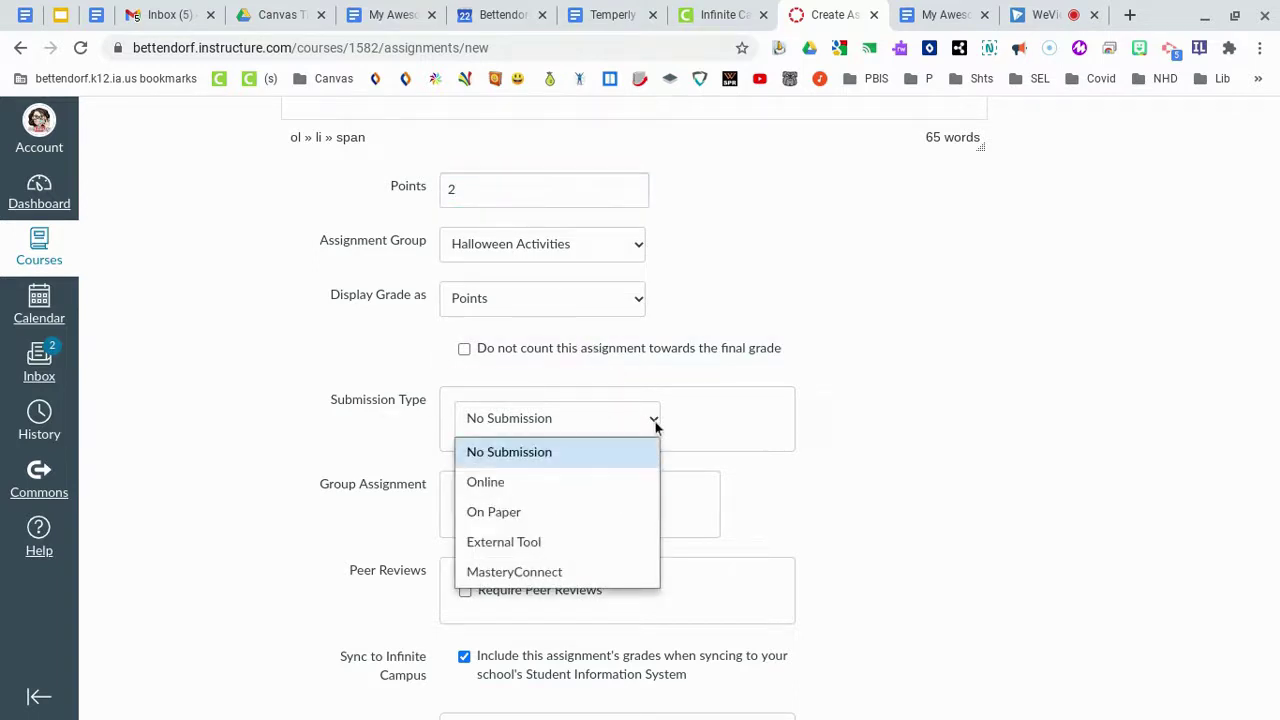
{"action": "left_click", "coordinate": [503, 484]}
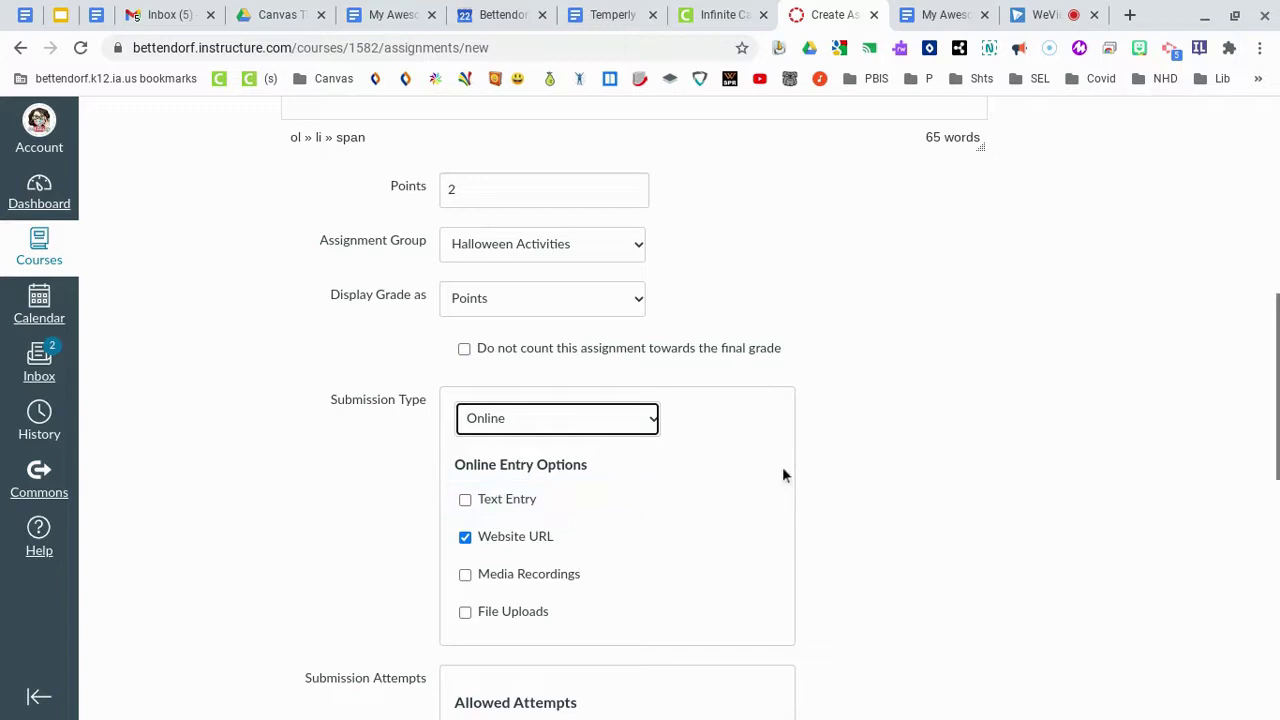
{"action": "scroll", "coordinate": [784, 475], "scroll_direction": "down", "scroll_amount": 1}
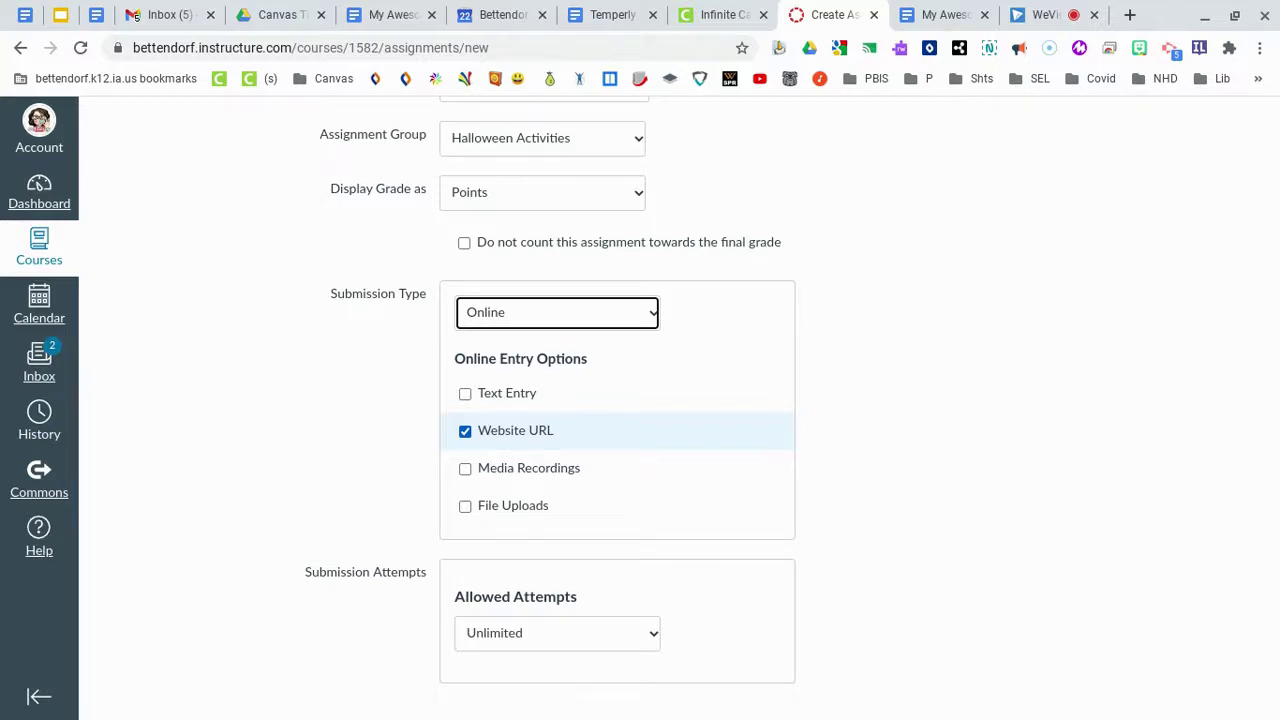
{"action": "left_click", "coordinate": [466, 431]}
{"action": "left_click", "coordinate": [468, 430]}
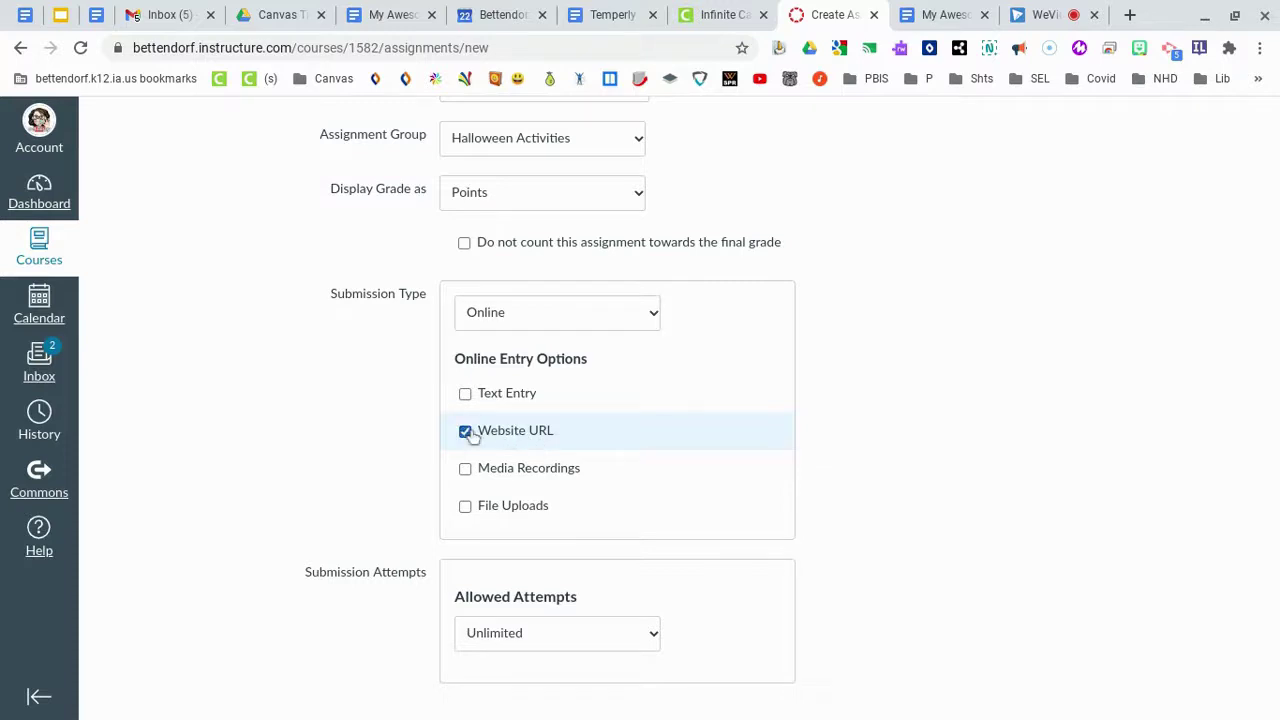
- Set the due date for everyone to Oct 23 11:59pm, then save and publish the assignment
{"action": "scroll", "coordinate": [863, 597], "scroll_direction": "down", "scroll_amount": 3}
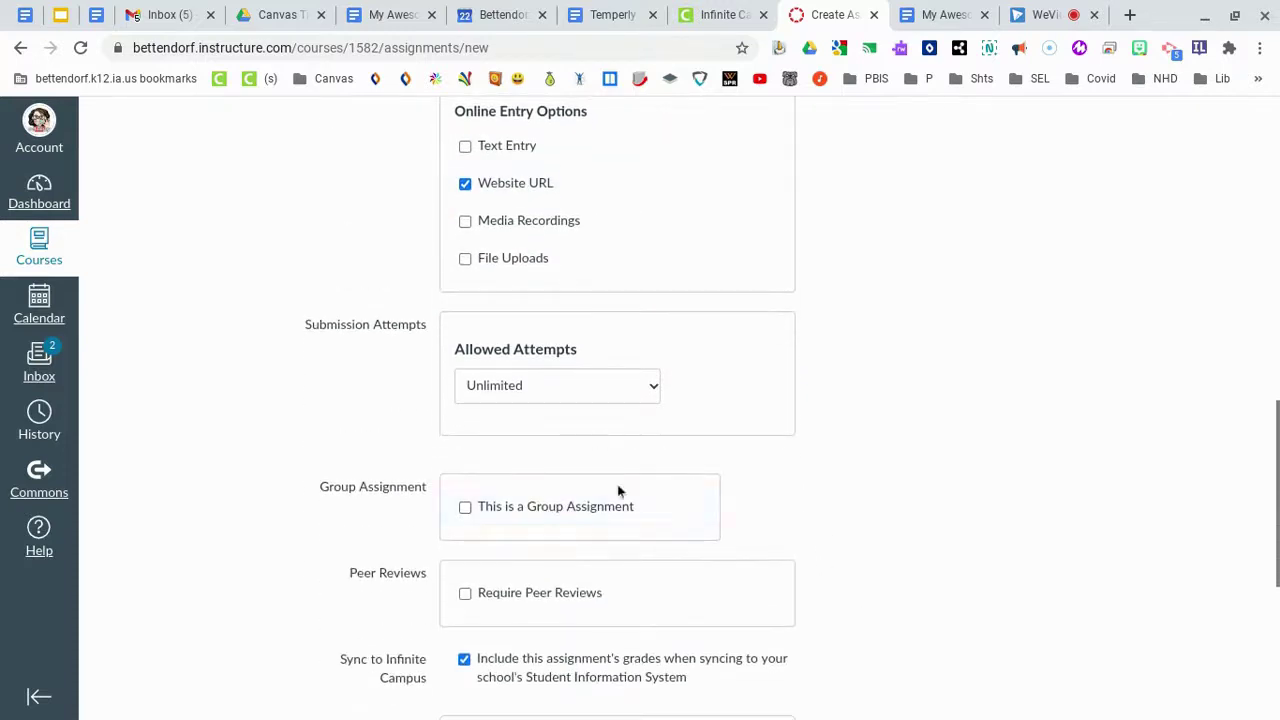
{"action": "scroll", "coordinate": [809, 495], "scroll_direction": "down", "scroll_amount": 5}
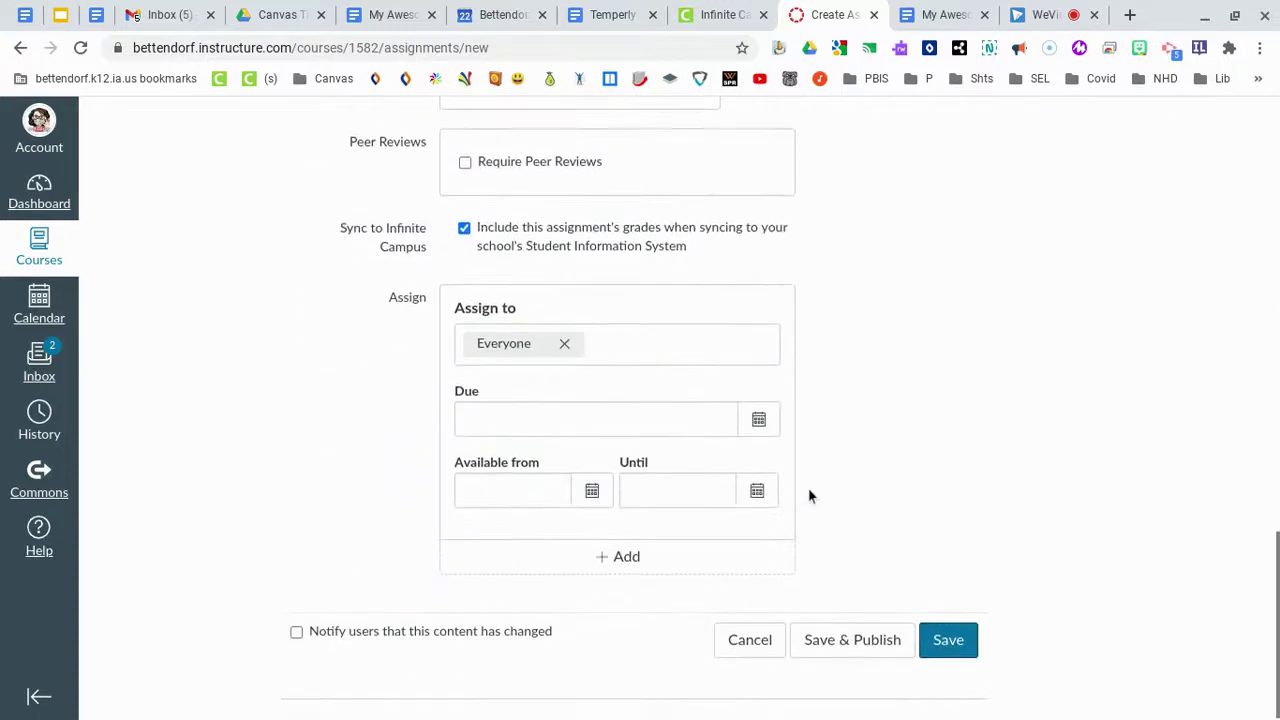
{"action": "left_click", "coordinate": [759, 418]}
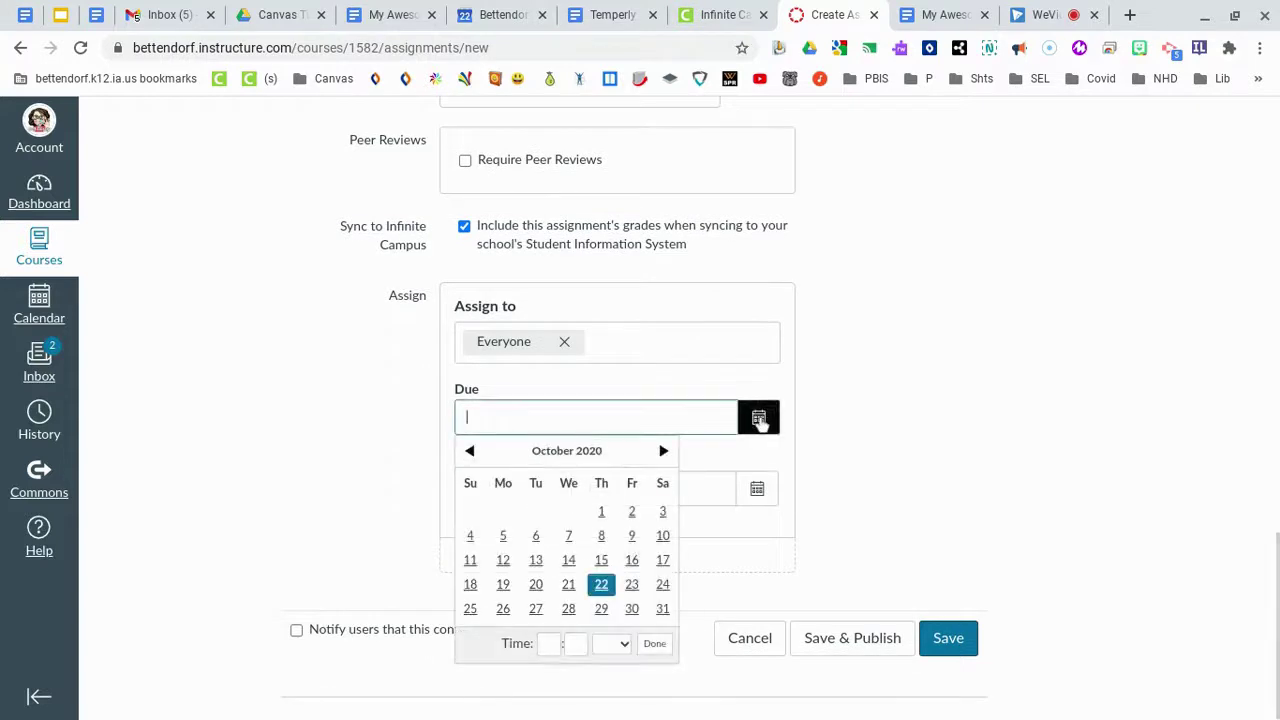
{"action": "left_click", "coordinate": [632, 585]}
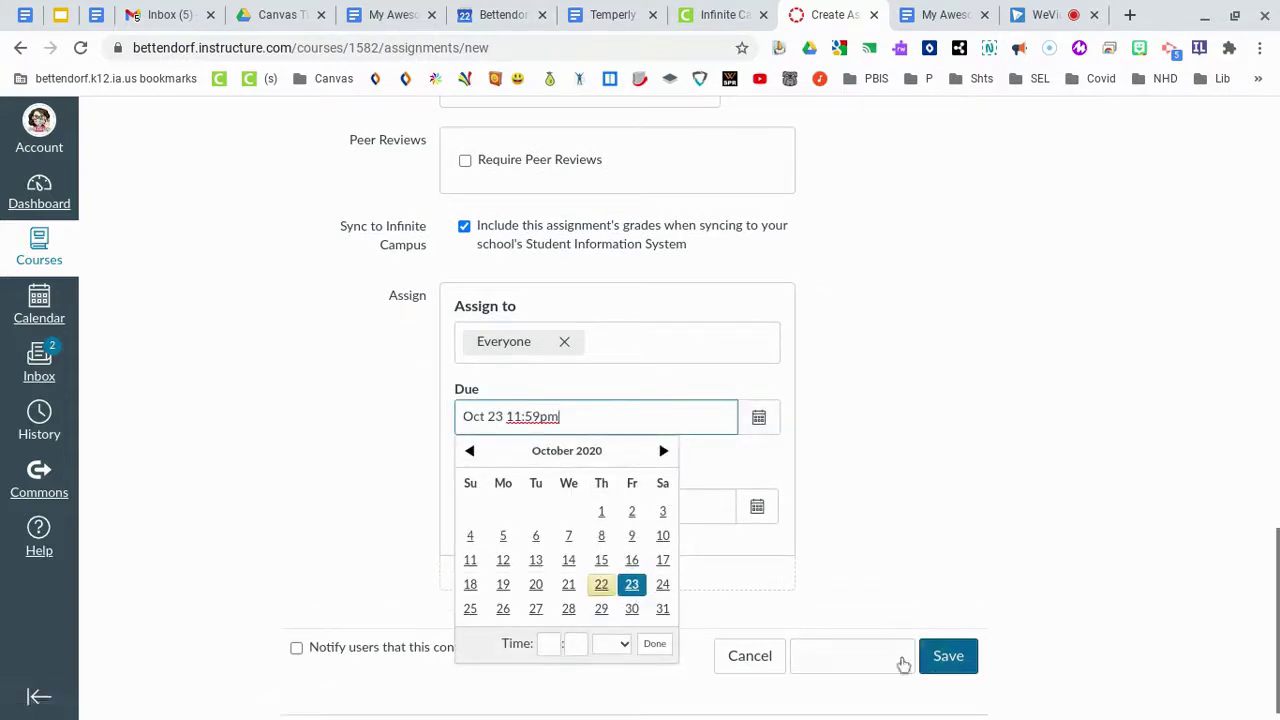
{"action": "left_click", "coordinate": [888, 662]}
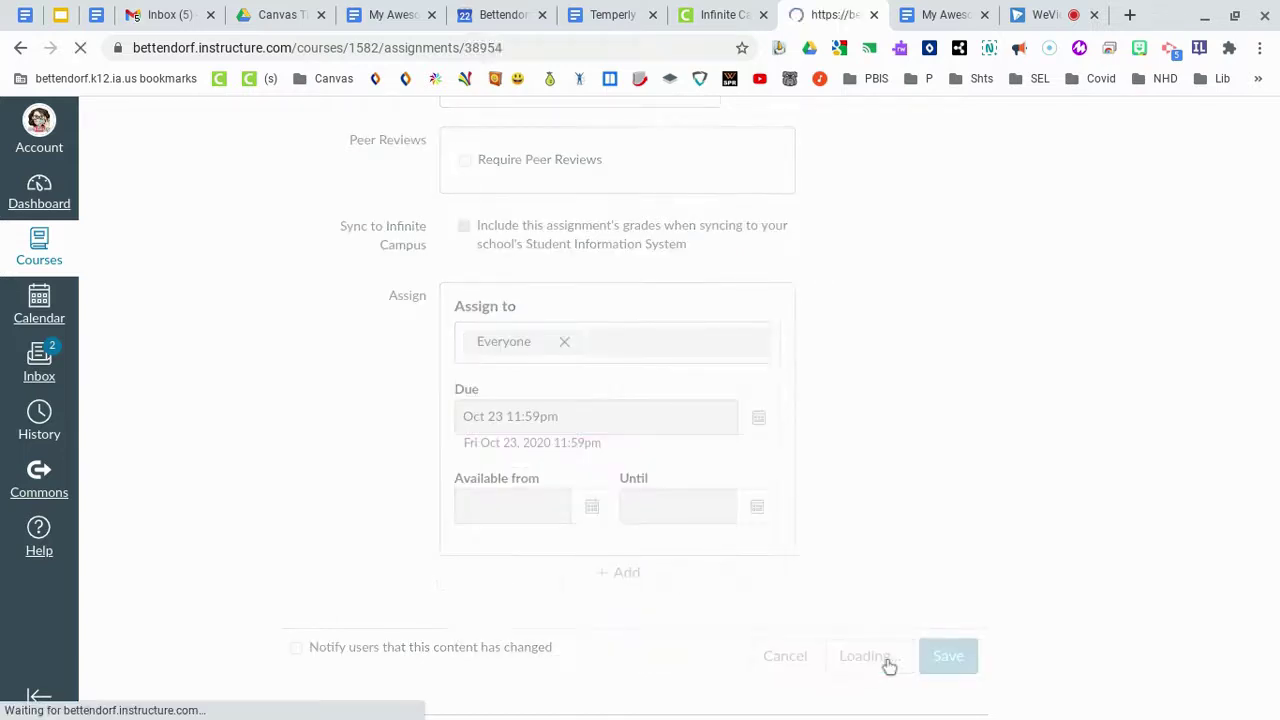